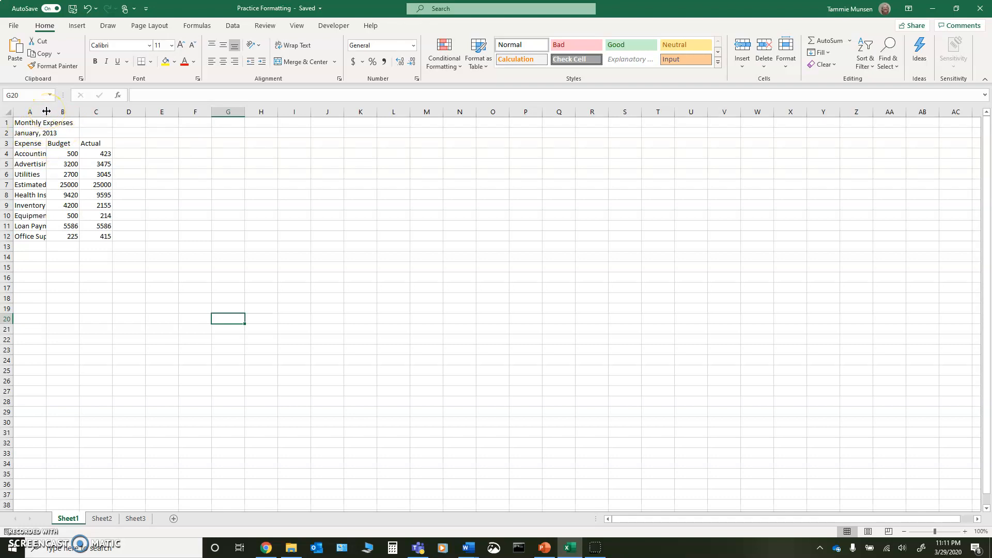
Step: AutoFit the width of column A to its longest expense name
click(47, 112)
drag(45, 114, 45, 155)
double_click(46, 113)
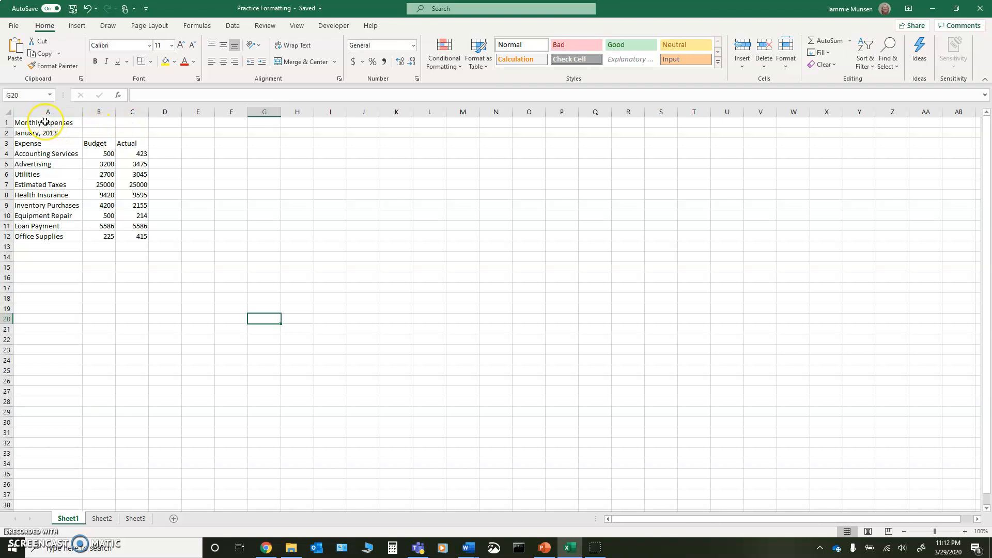
Step: Merge and center the Monthly Expenses title across cells A1 to C1
drag(46, 122, 125, 123)
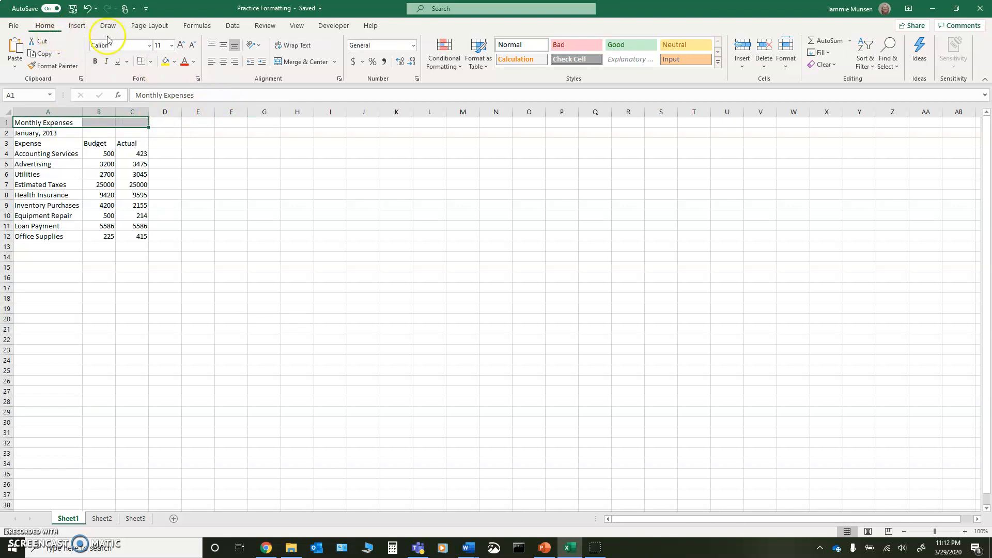
click(293, 67)
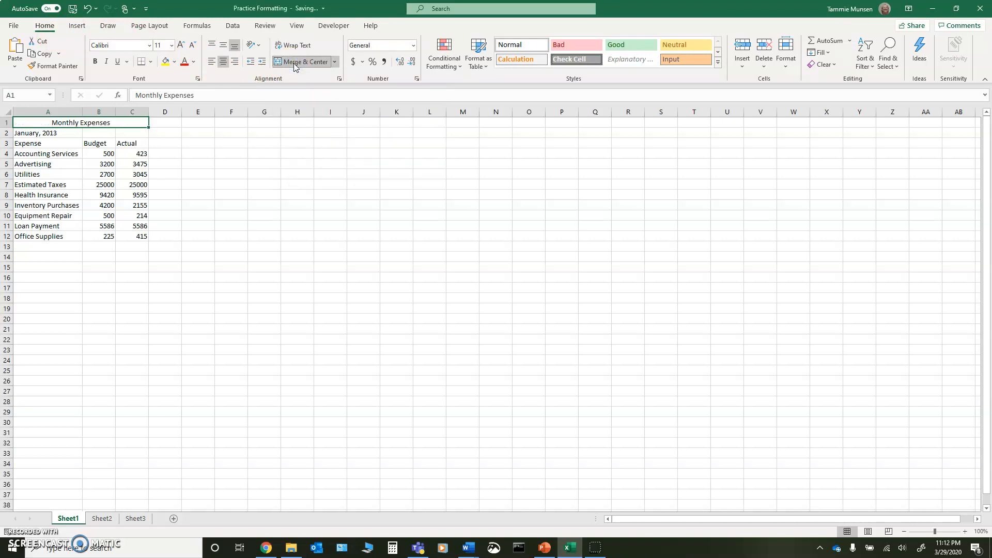
click(334, 64)
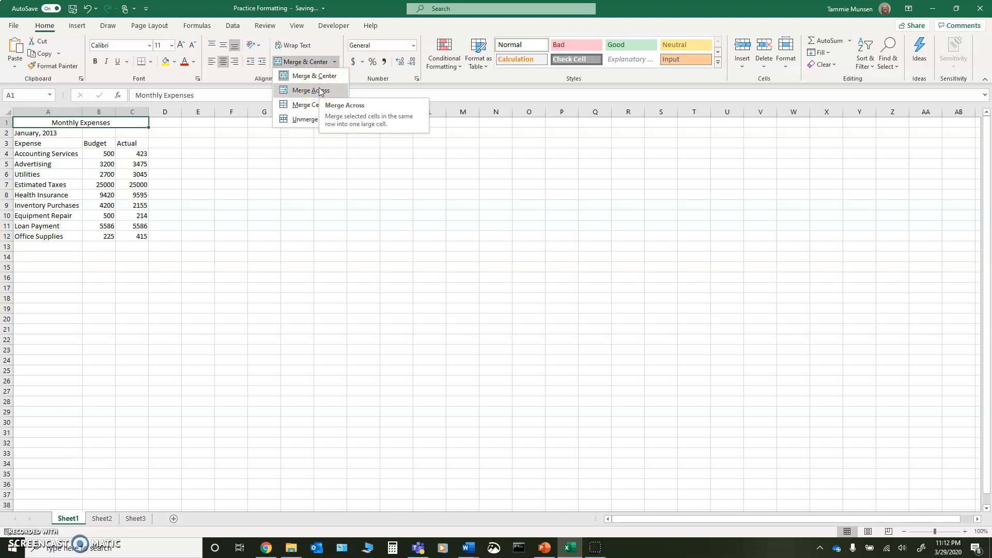
click(318, 76)
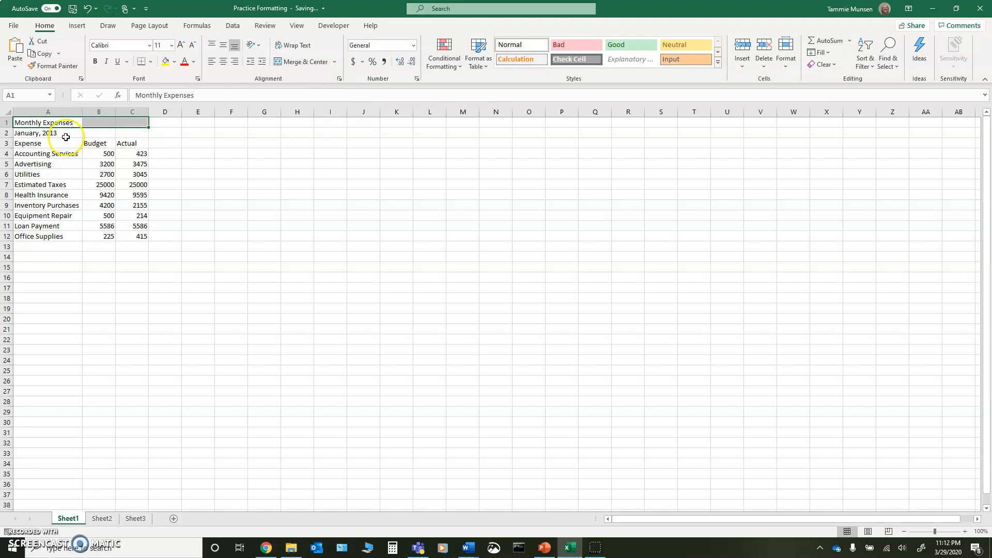
click(299, 63)
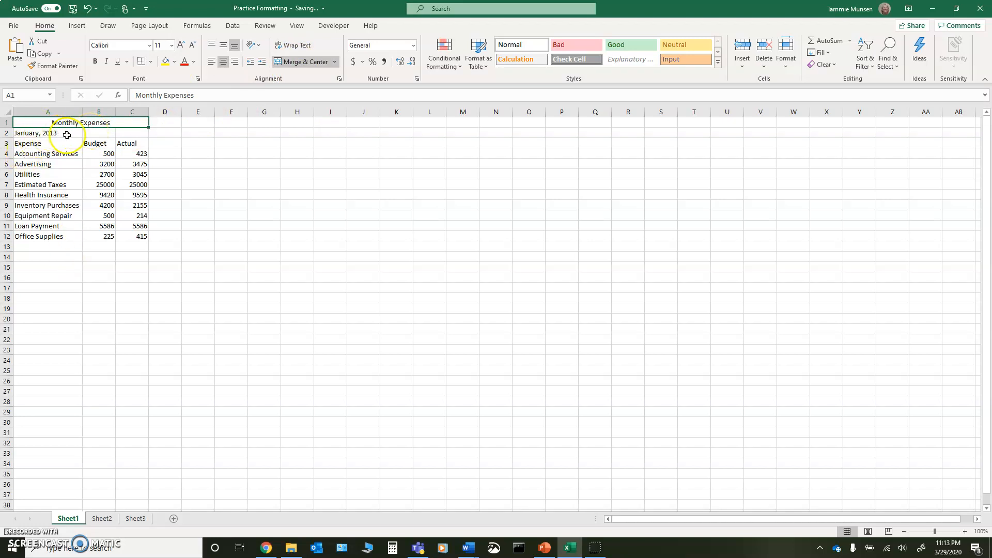
Step: Merge and center the January, 2013 subtitle across cells A2 to C2
drag(37, 133, 117, 134)
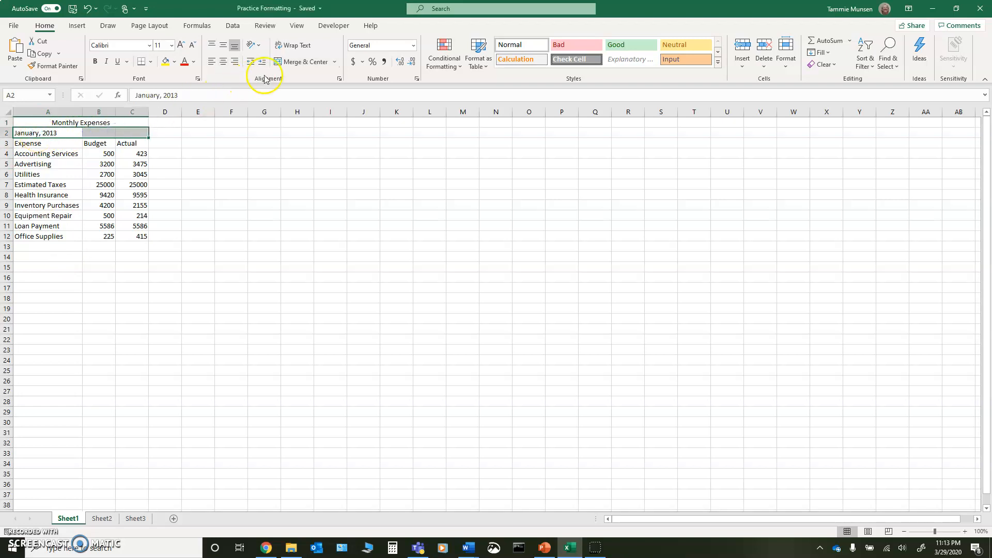
click(283, 62)
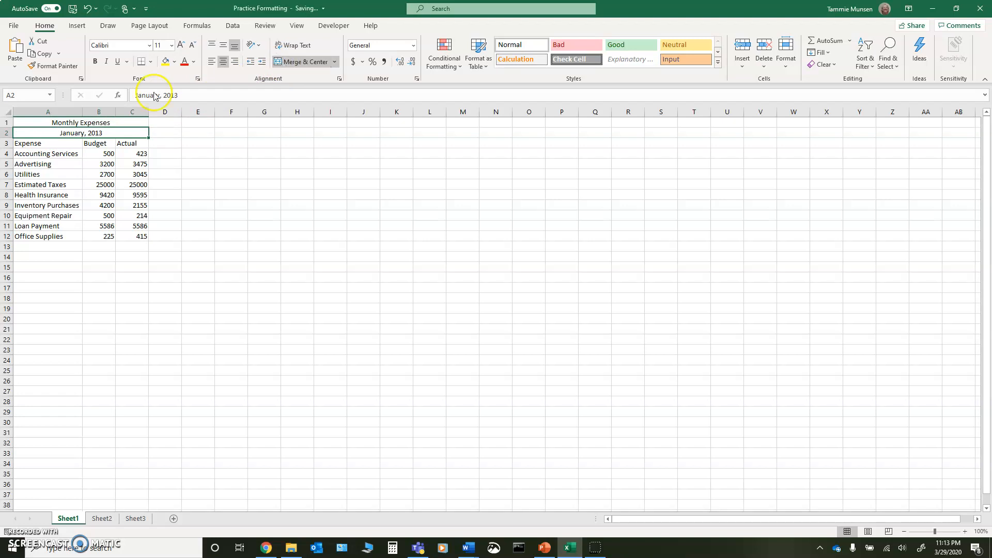
click(174, 161)
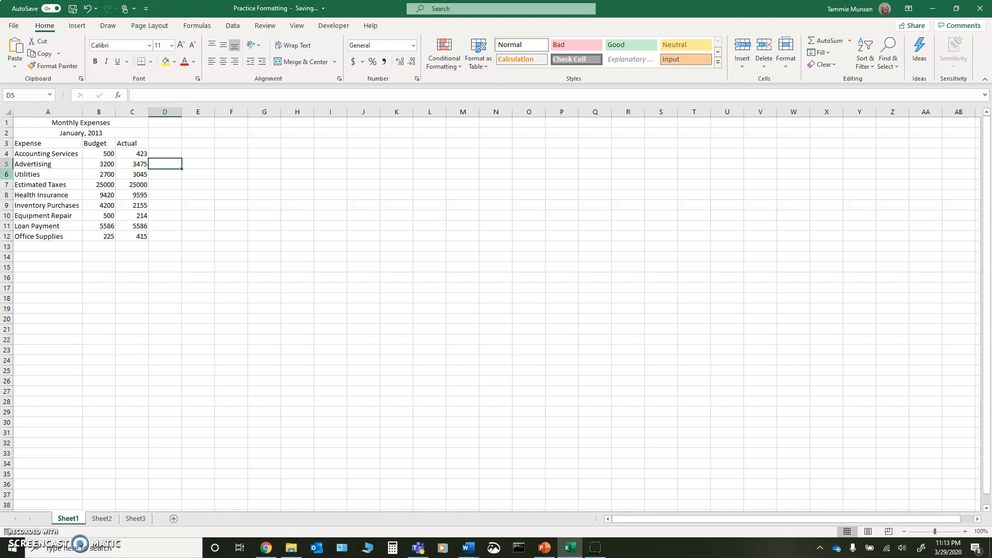
Step: AutoFit the widths of columns A through C to their contents
click(57, 111)
drag(57, 112, 146, 111)
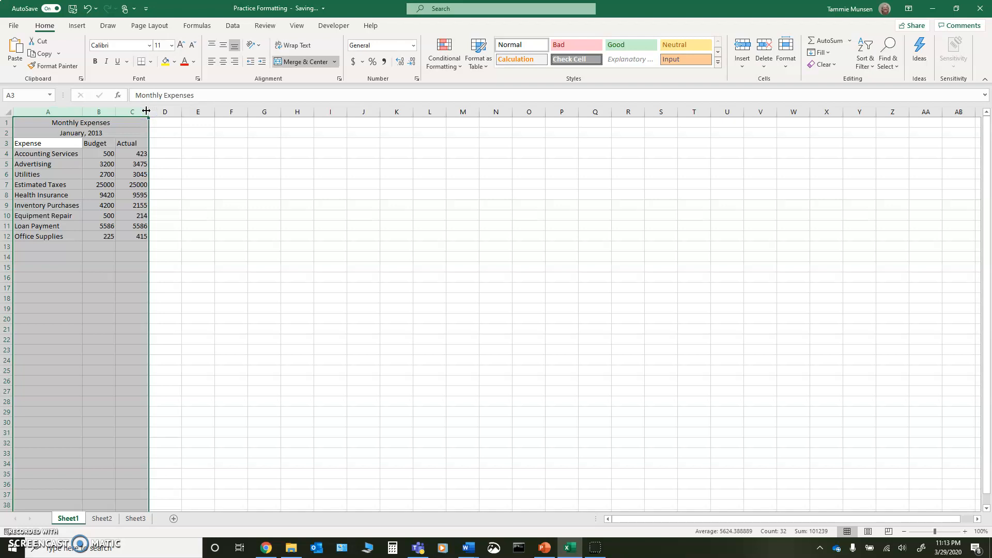
double_click(146, 110)
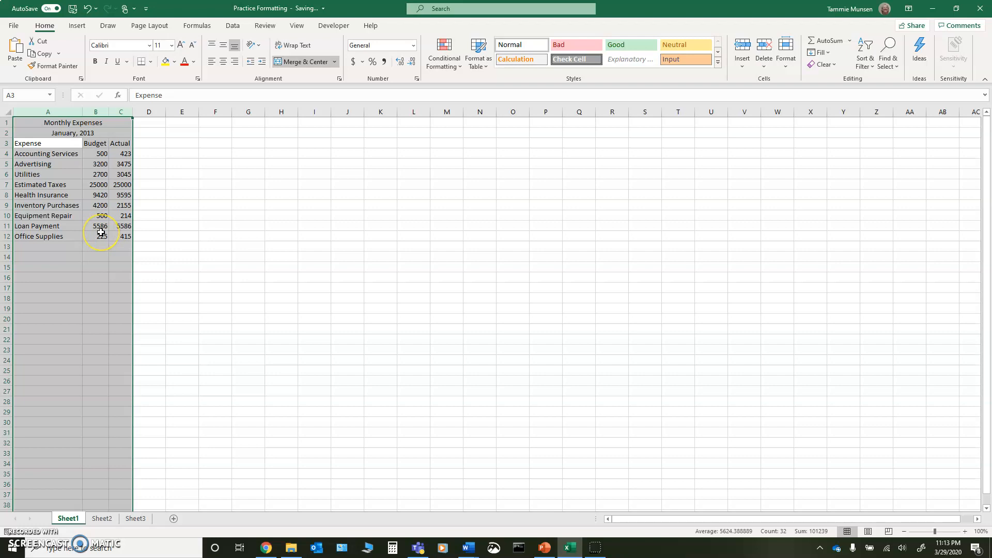
click(137, 207)
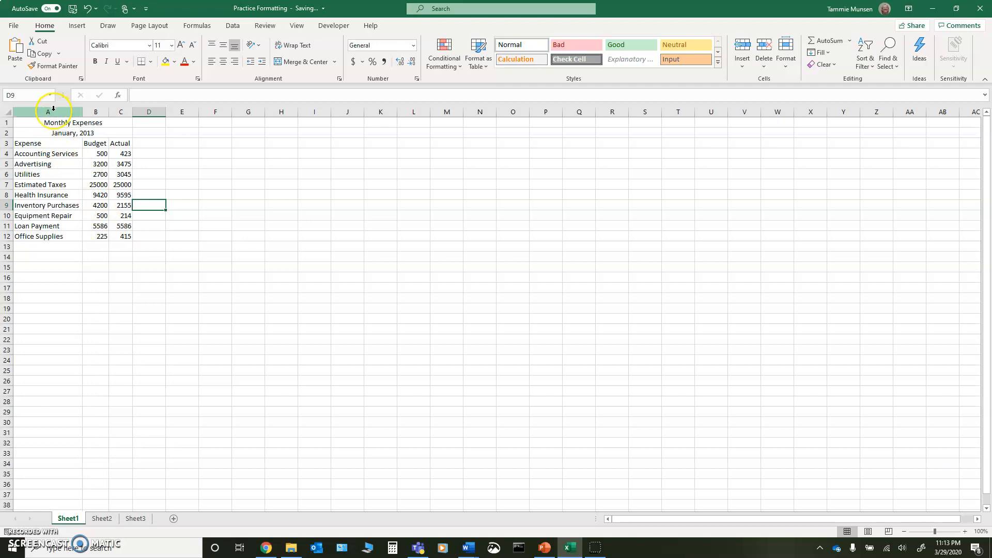
Step: Resize columns A through C together to an equal width of about 10
drag(53, 109, 122, 111)
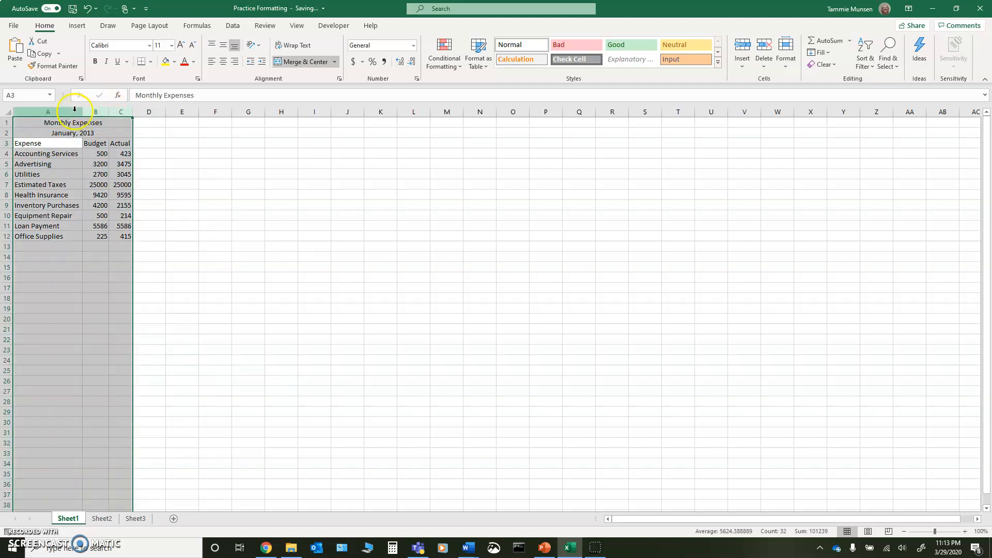
drag(107, 111, 120, 111)
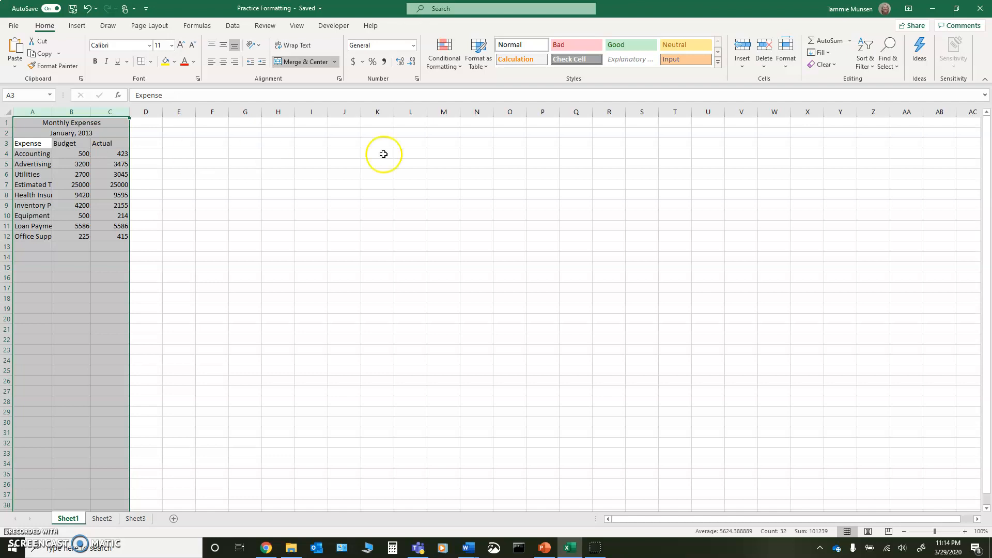
Step: Set the width of columns A through C to exactly 15
click(787, 68)
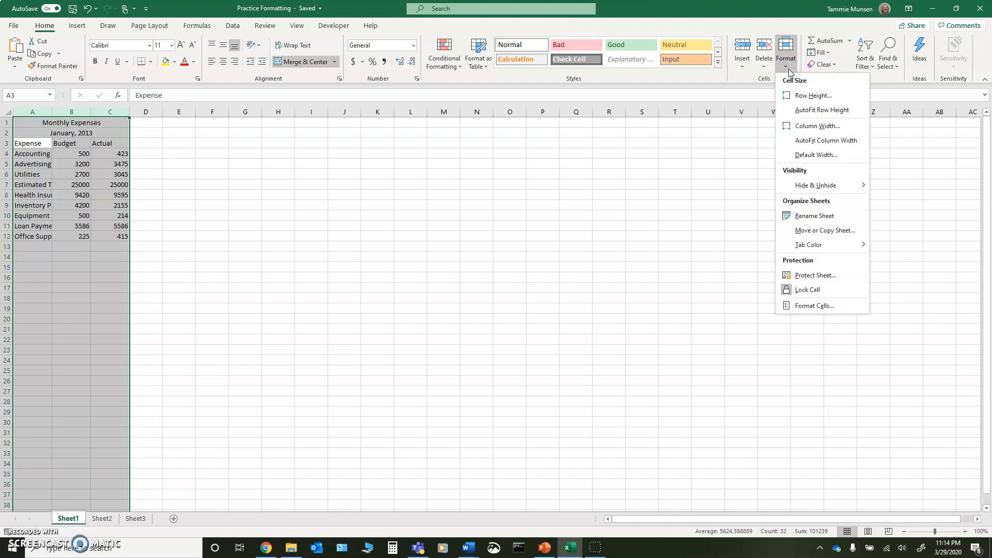
click(789, 72)
click(797, 129)
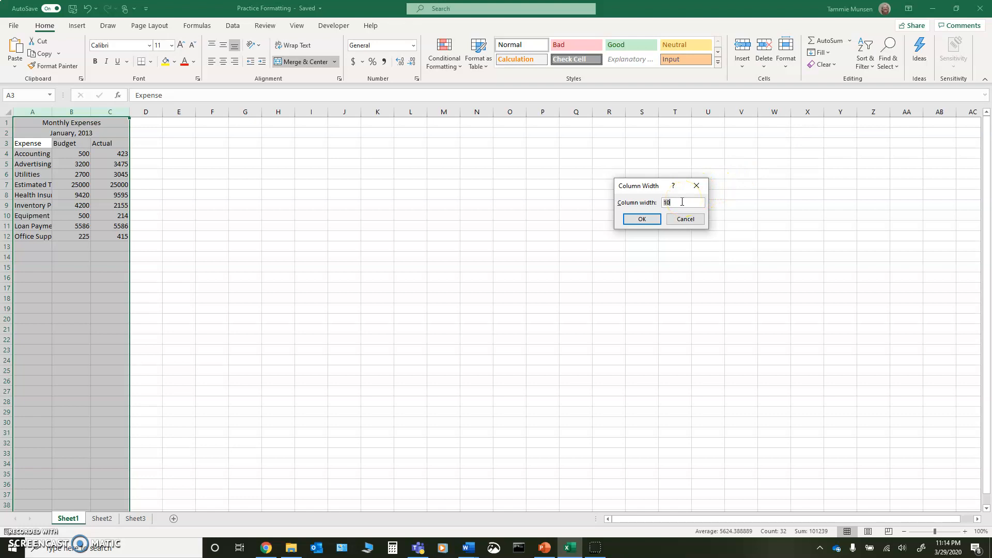
drag(680, 203, 665, 204)
text(15)
click(641, 221)
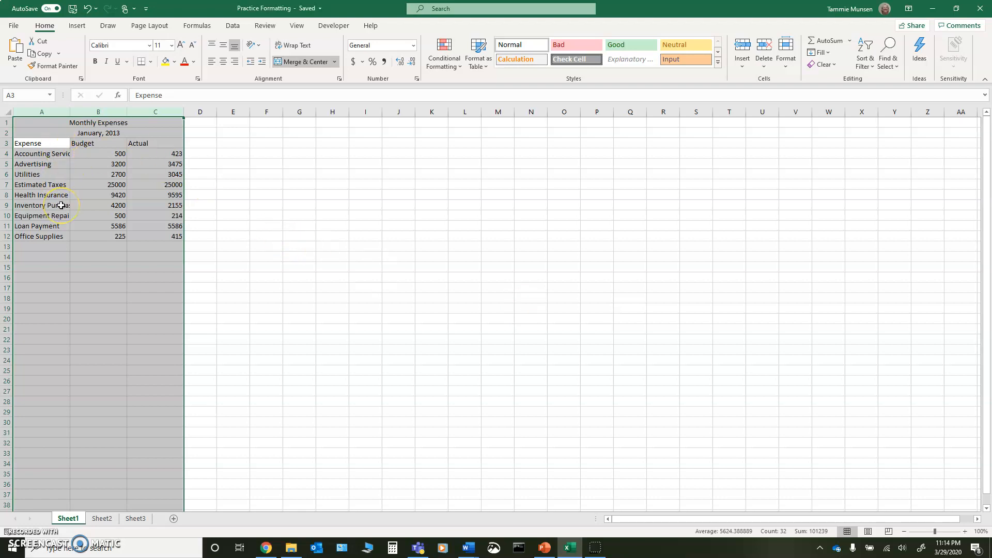
Step: Set the width of columns A through C to 20.25
click(786, 61)
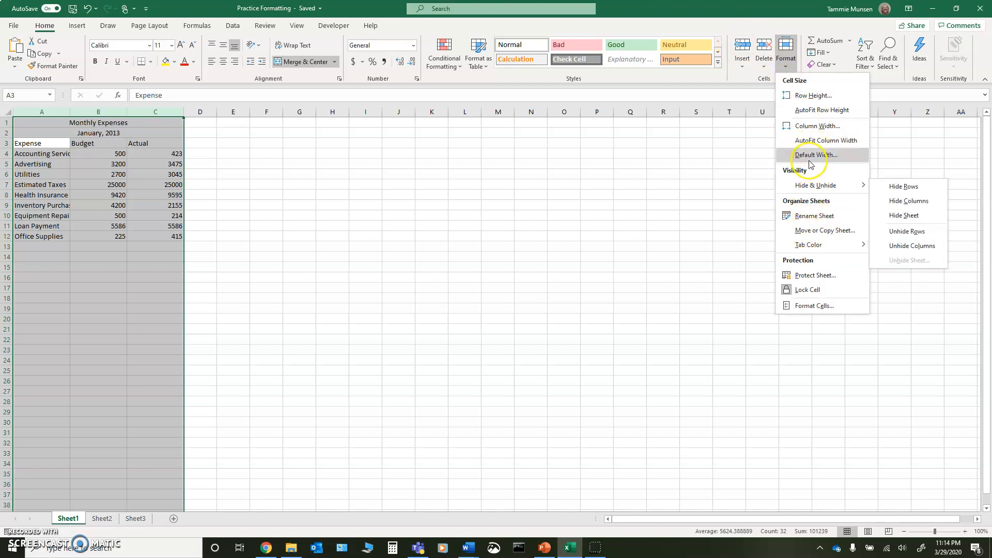
click(809, 127)
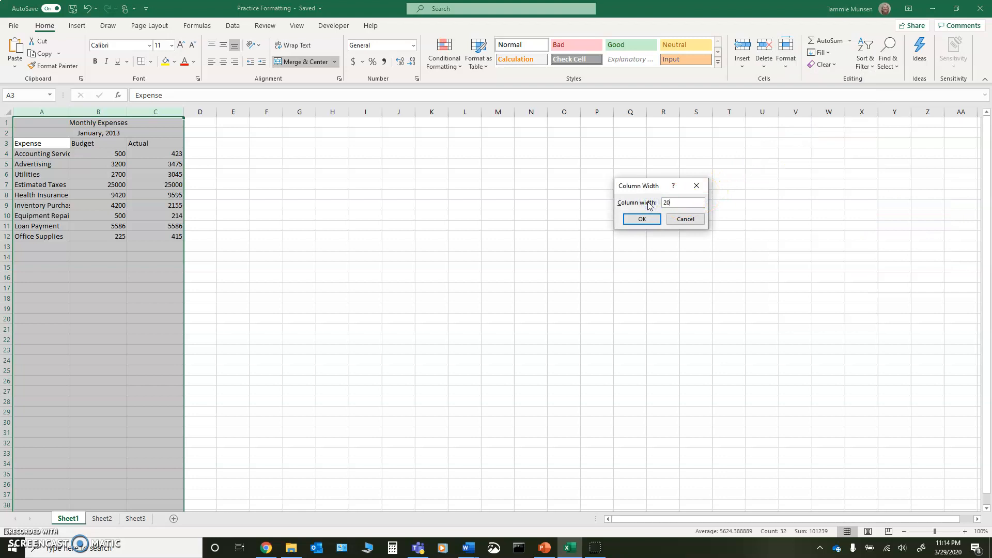
text(20.25)
click(642, 219)
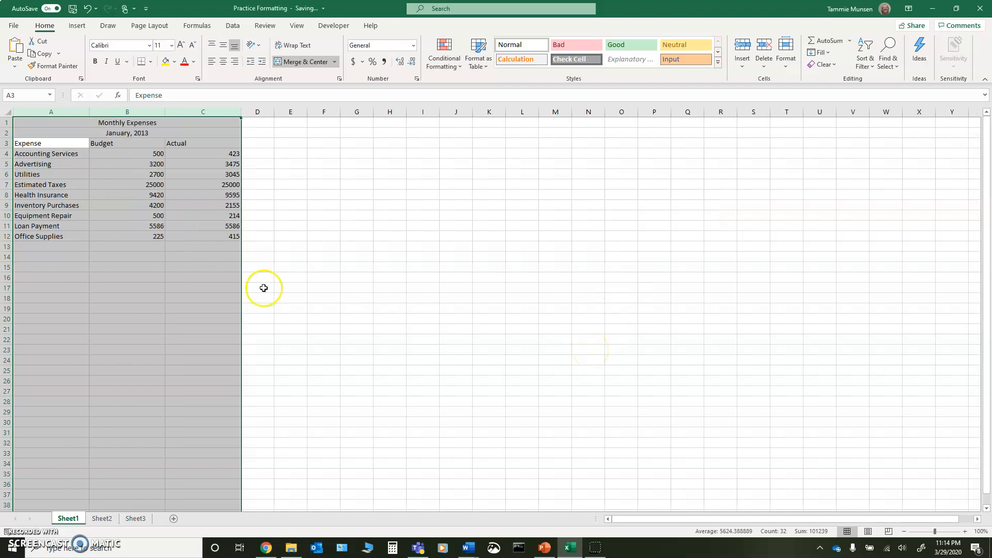
click(261, 235)
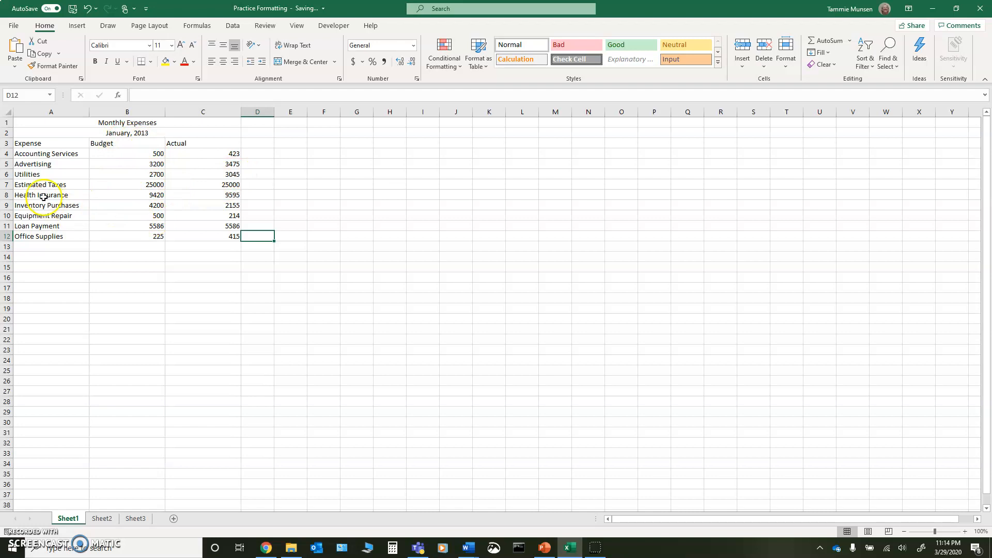
Step: Narrow the Budget and Actual columns, B and C, together to one equal smaller width
click(130, 114)
mouse_move(130, 113)
mouse_down()
mouse_move(199, 111)
mouse_move(142, 113)
mouse_up()
click(212, 247)
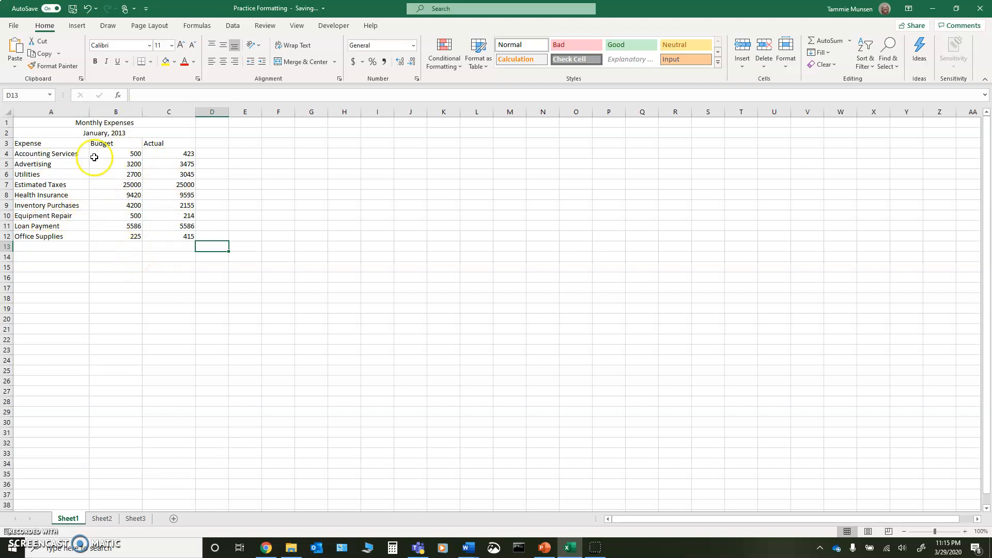
Step: Set the font size of the Monthly Expenses title to 16
click(64, 122)
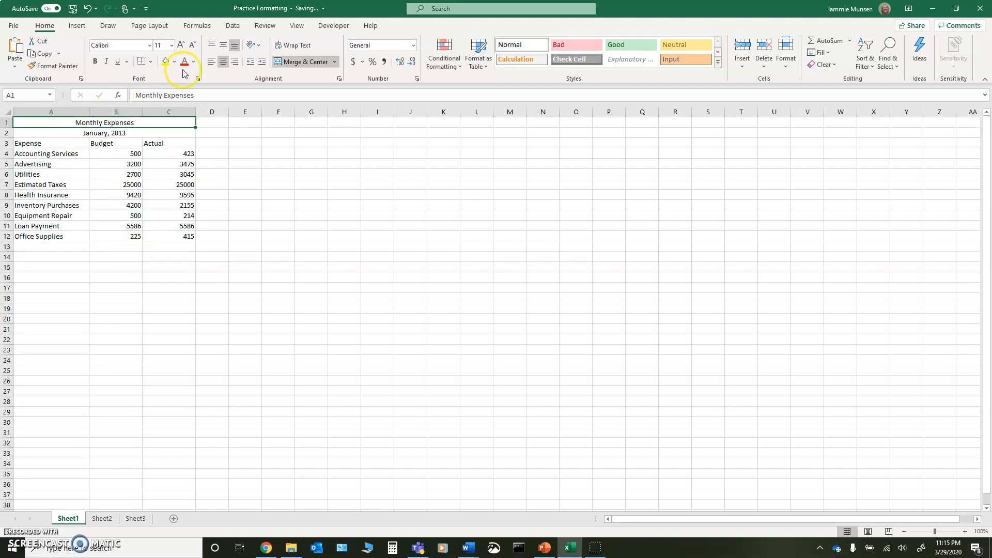
click(171, 45)
click(162, 132)
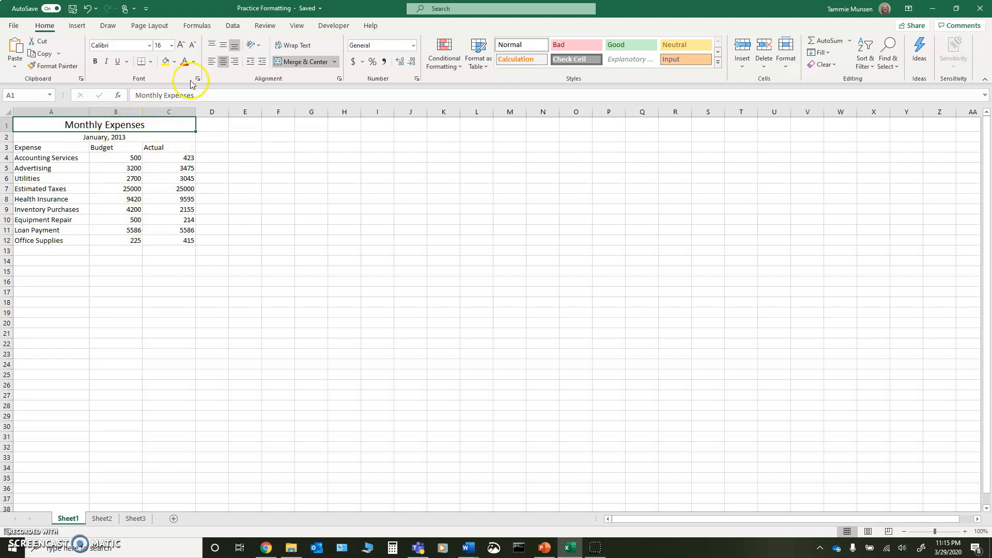
Step: Change the font color of the Monthly Expenses title to a dark red theme color
click(195, 62)
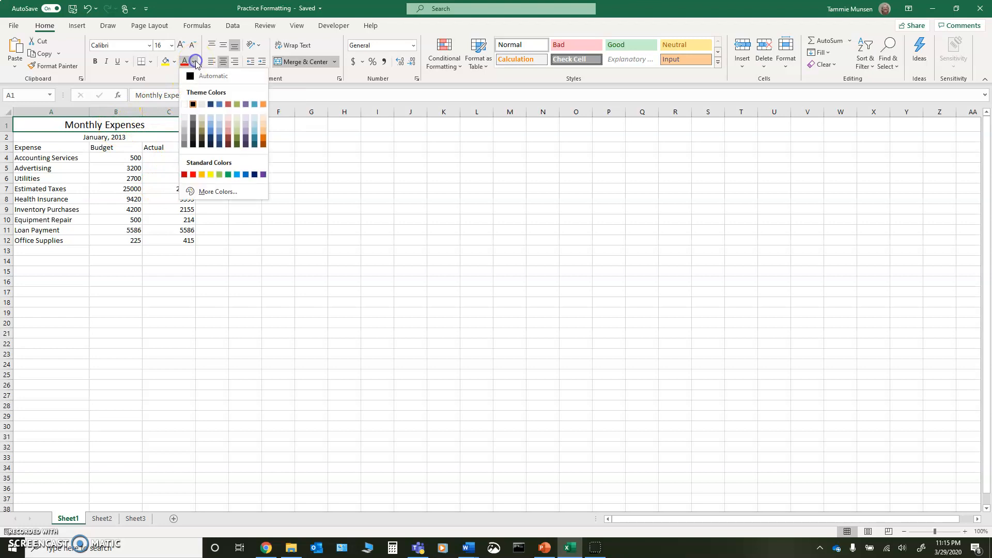
click(229, 143)
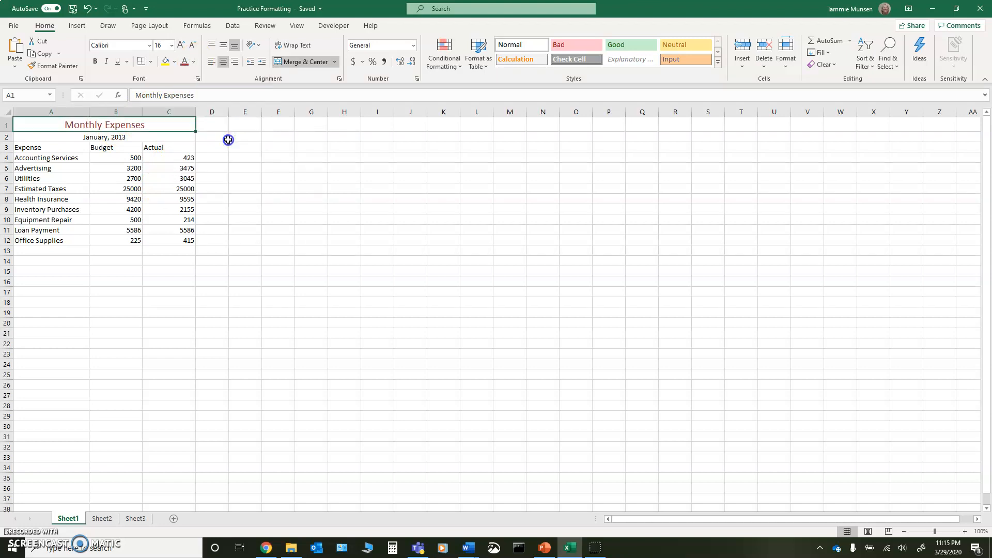
click(269, 209)
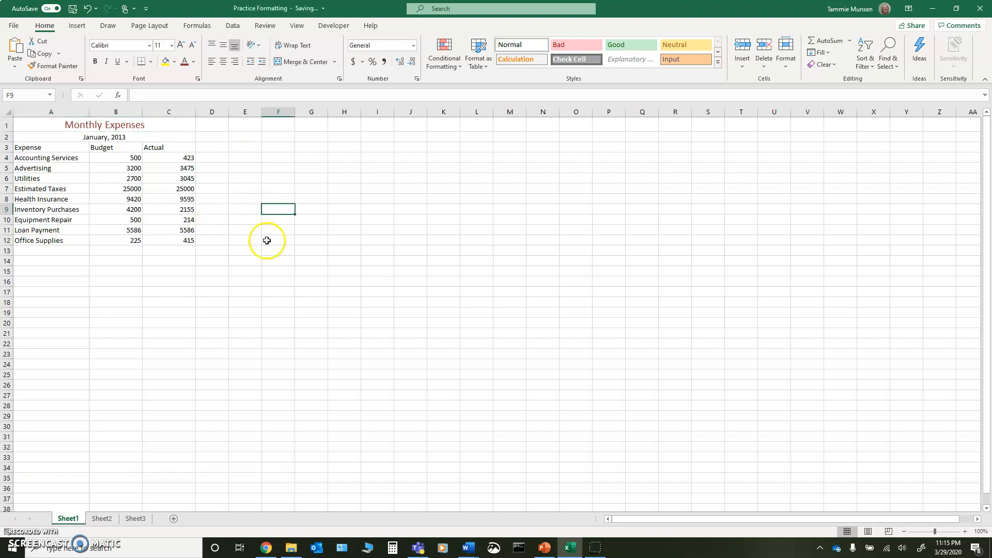
Step: Change the date in the merged cell A2 to January, 2020
click(98, 136)
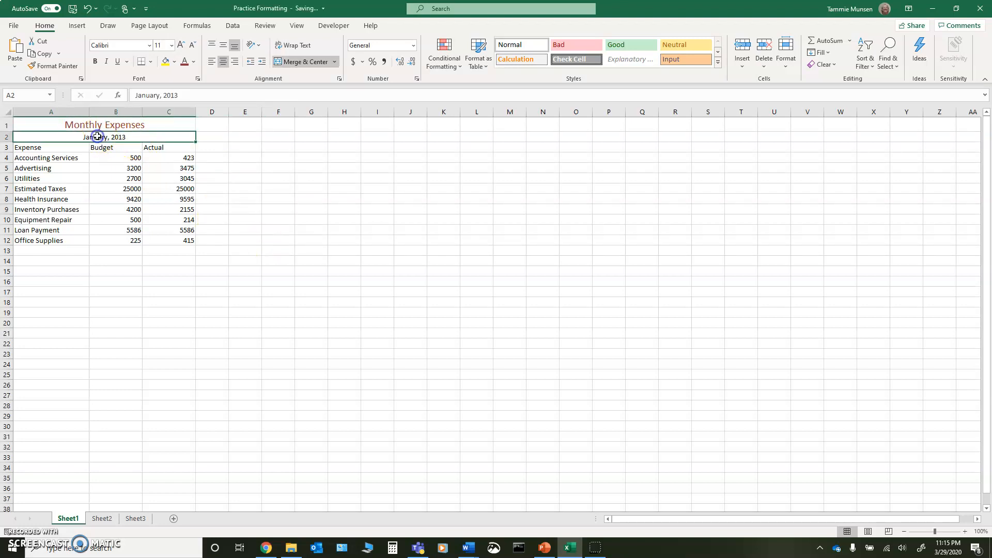
double_click(135, 137)
key(BackSpace)
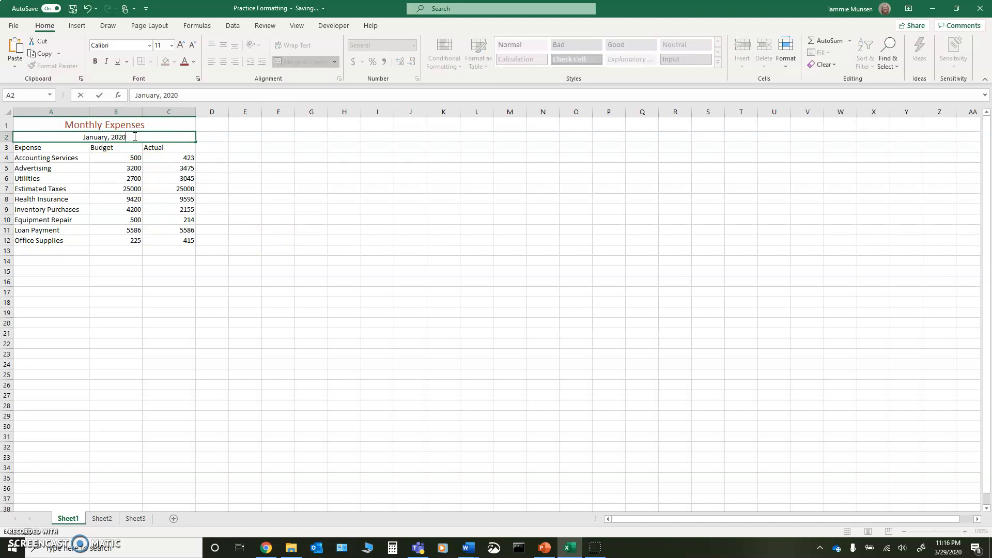
Step: Set the font size of the January, 2020 subtitle to 12 and compare it with the title's size
click(136, 136)
drag(90, 135, 73, 136)
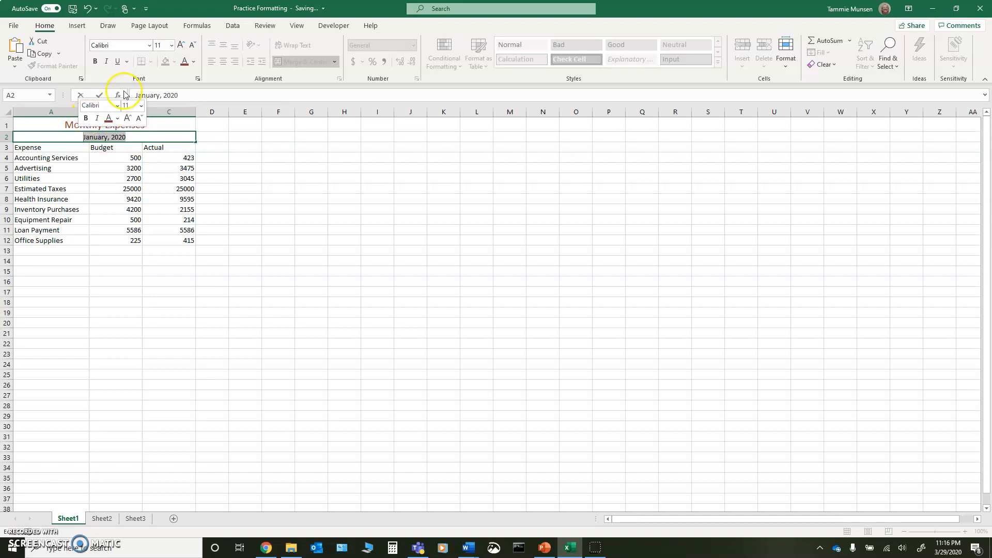
click(171, 45)
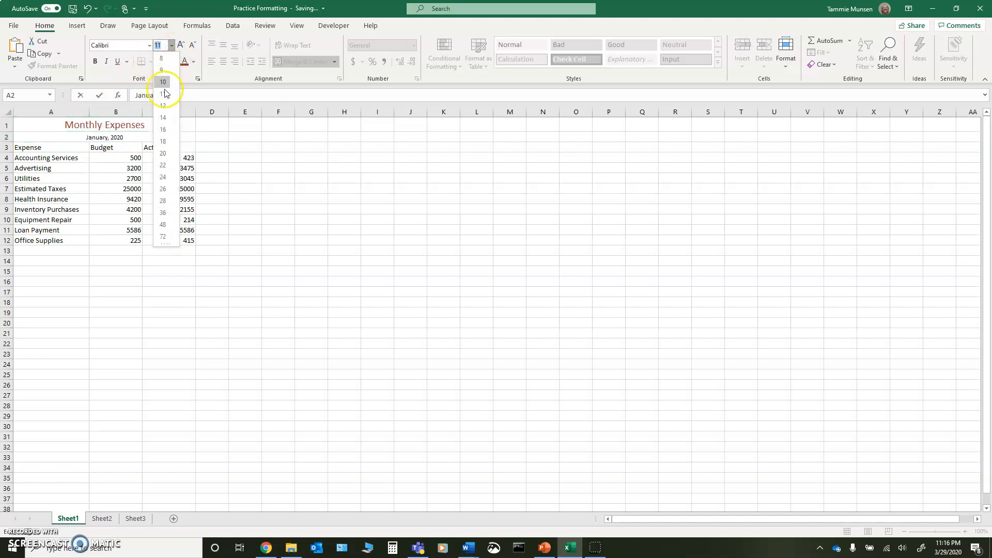
click(163, 106)
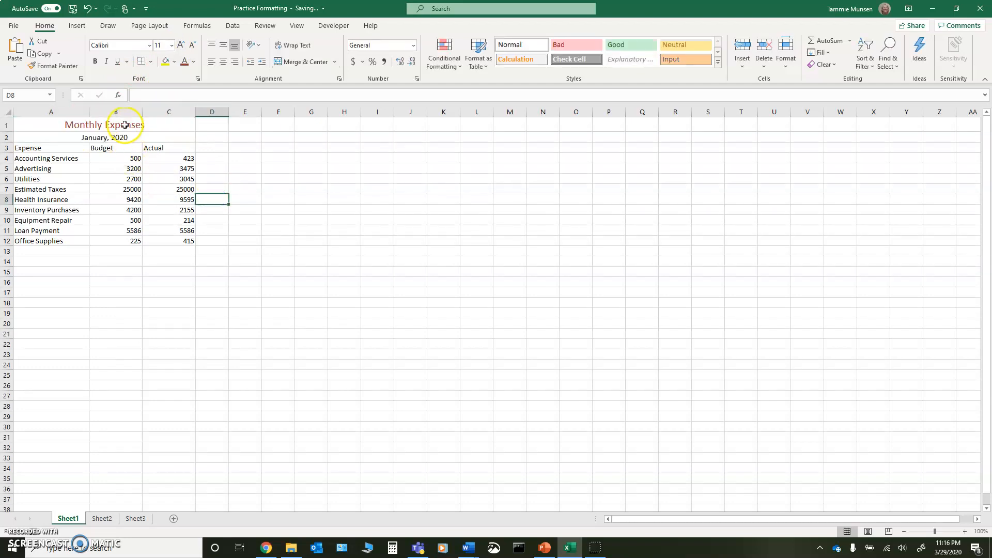
click(124, 124)
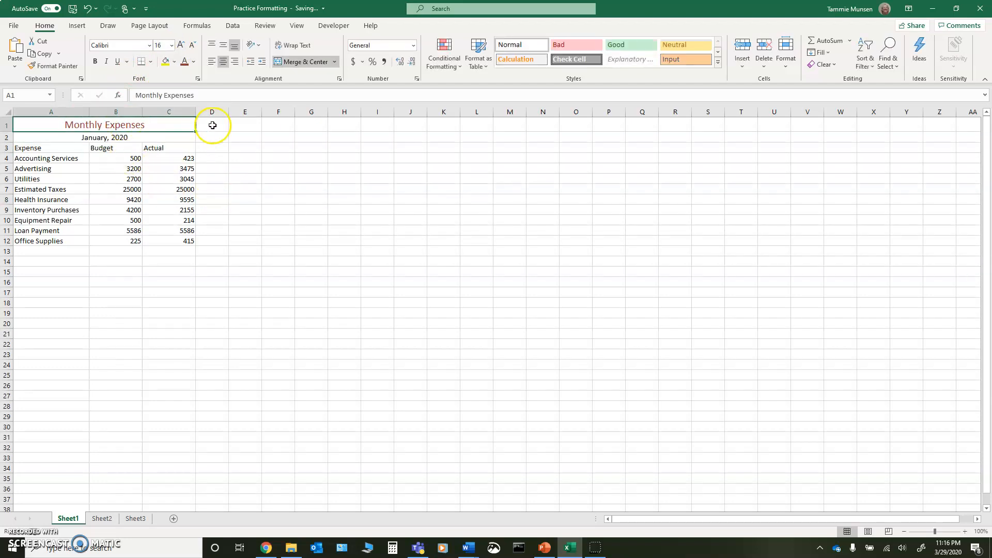
click(128, 140)
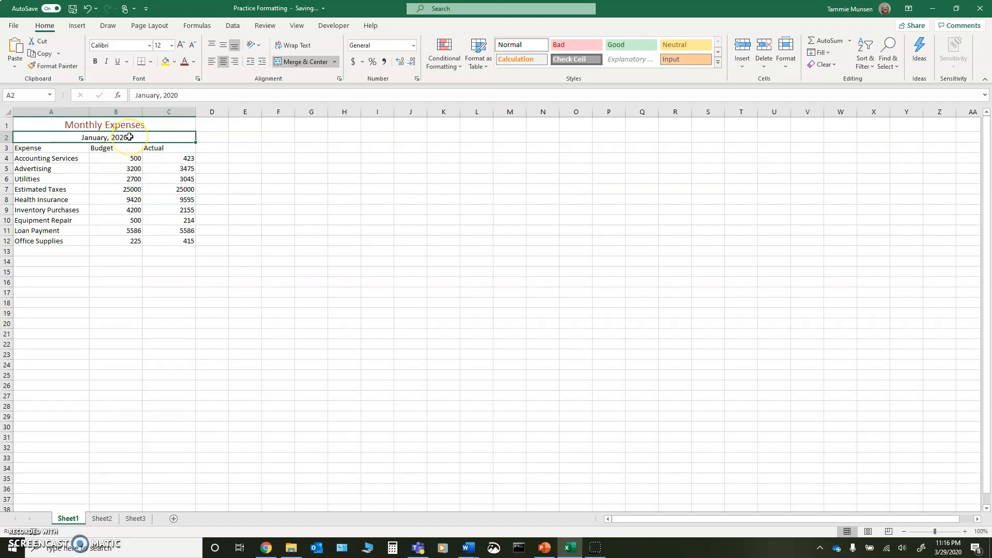
Step: Bold and center the Expense, Budget and Actual column headings in row 3
click(19, 149)
drag(19, 149, 156, 148)
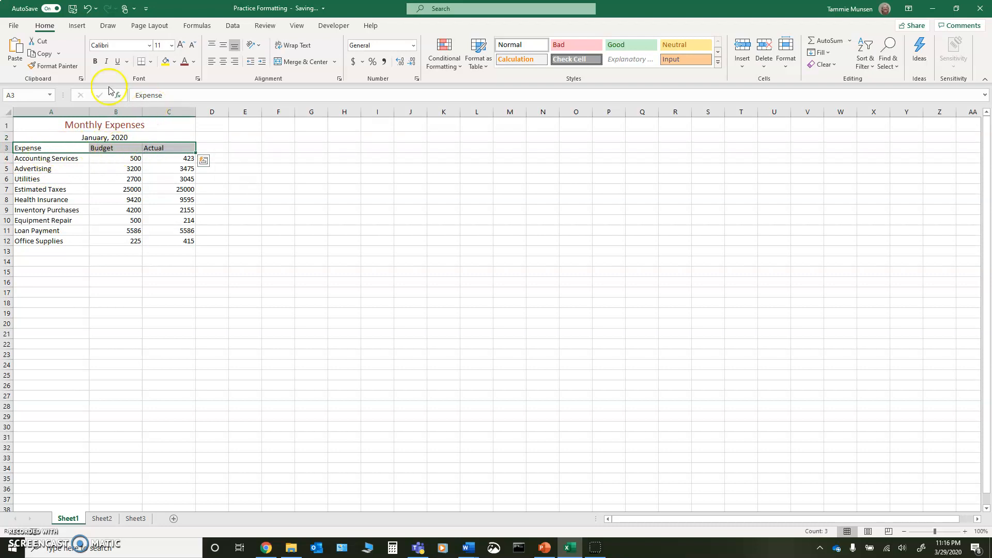
click(95, 62)
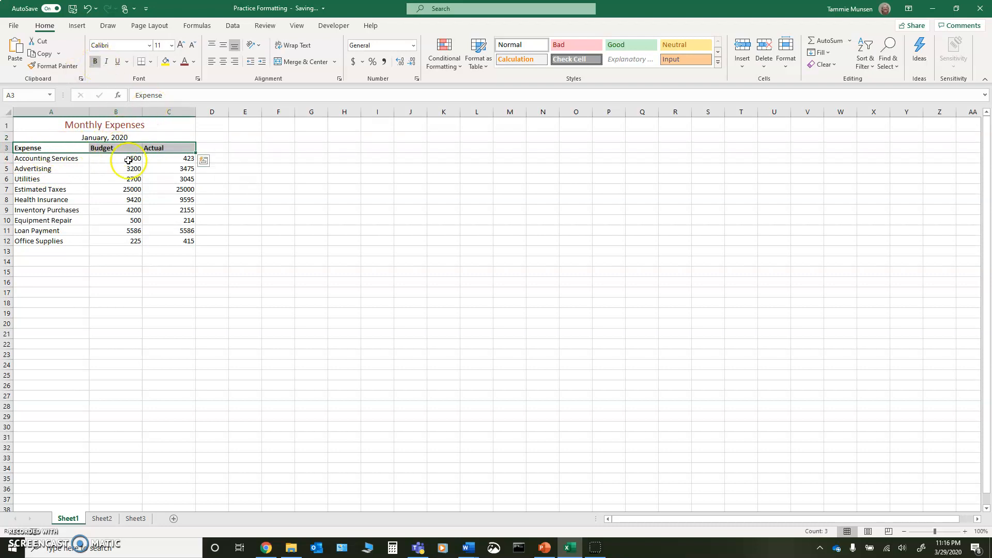
click(104, 209)
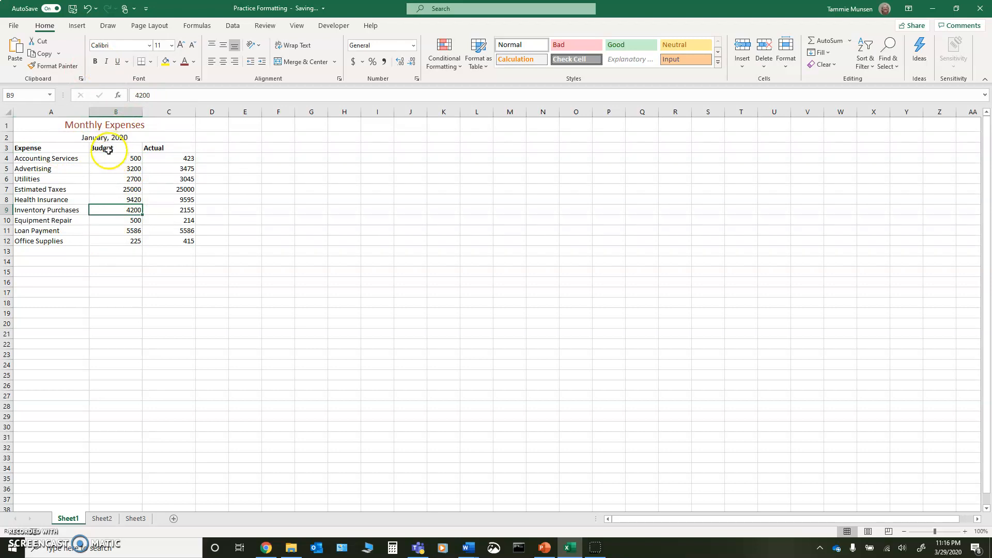
drag(47, 149, 155, 148)
click(223, 63)
click(113, 293)
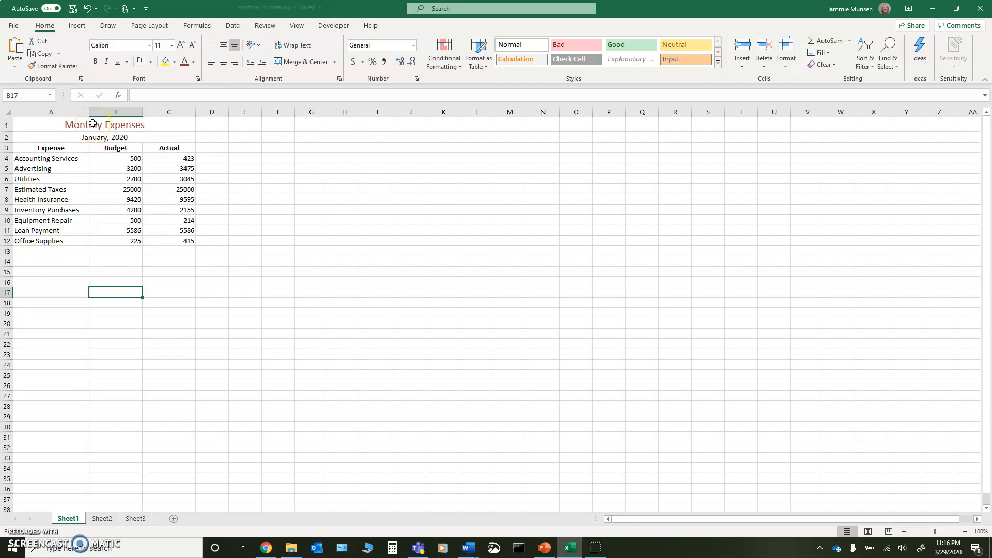
Step: Bold the Monthly Expenses title and the January, 2020 subtitle
drag(93, 123, 95, 136)
click(94, 61)
click(73, 283)
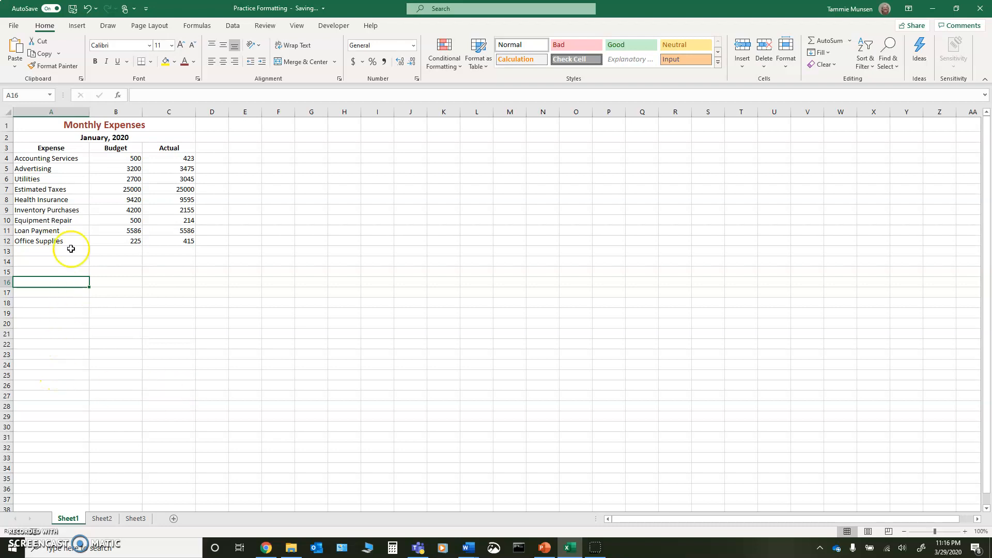
Step: Fill the Monthly Expenses title cell with the standard Blue color and change its font color to black
click(54, 125)
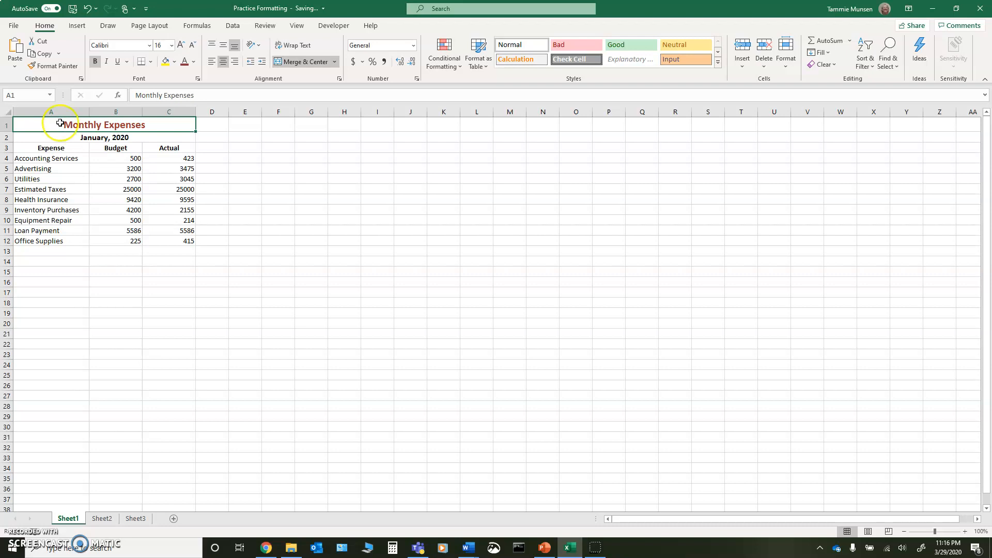
click(186, 66)
click(174, 62)
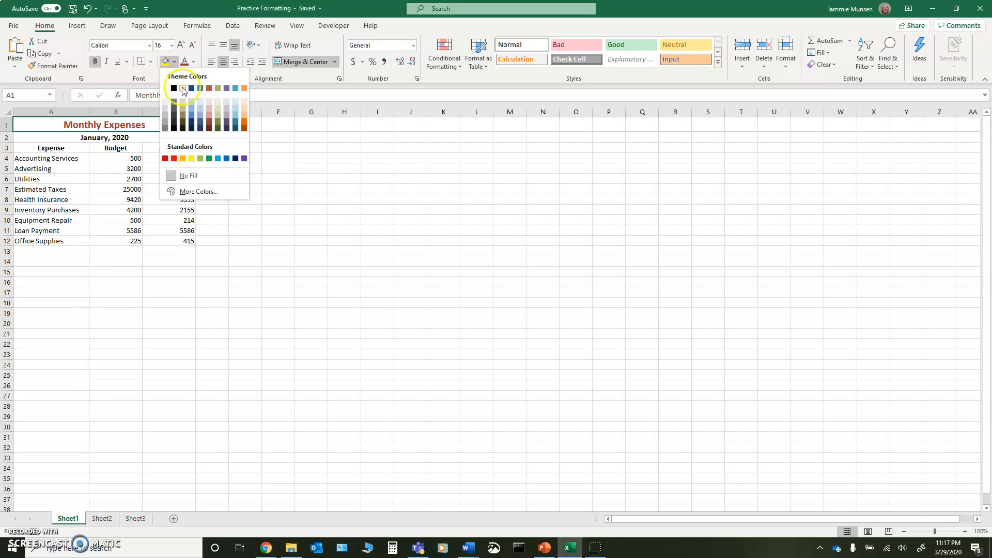
click(226, 159)
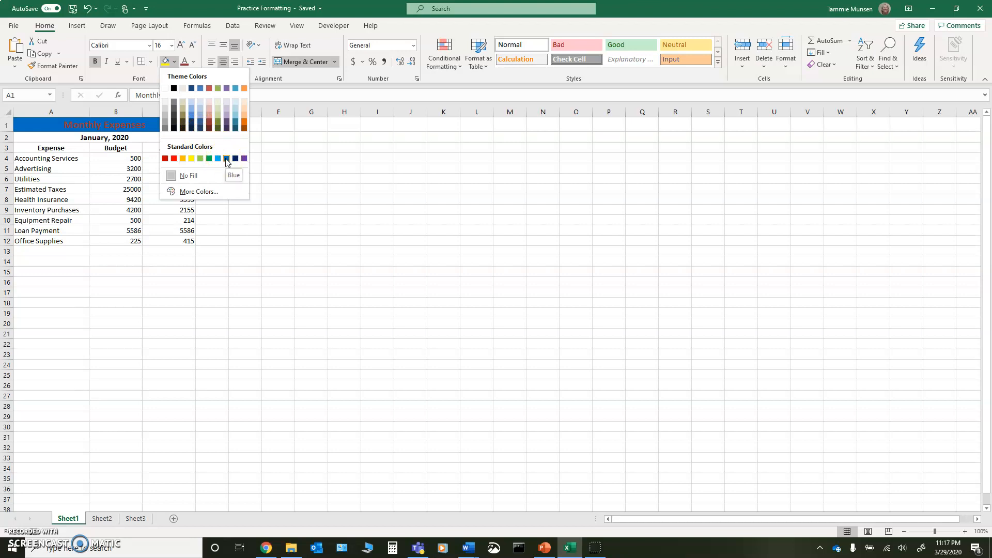
click(226, 159)
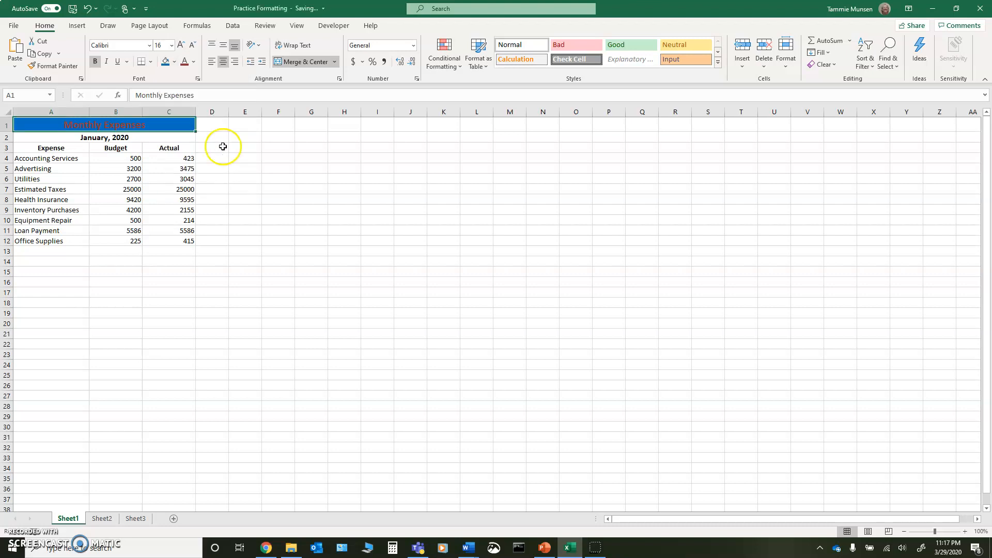
click(193, 62)
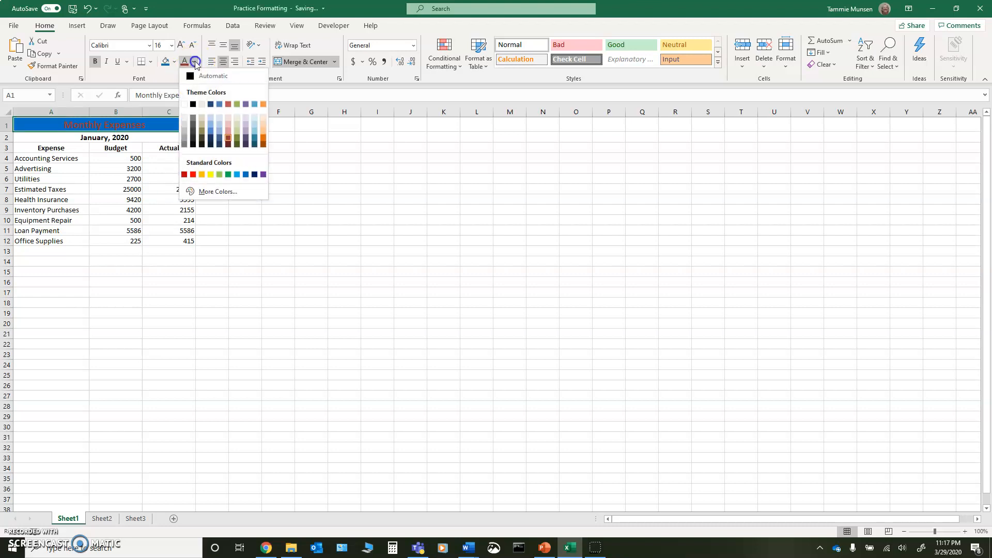
click(193, 104)
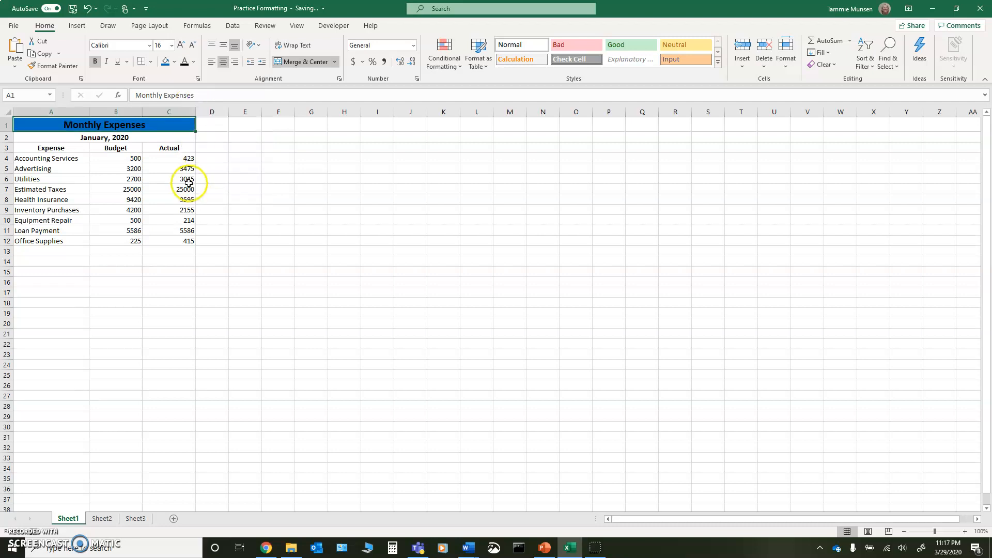
Step: Fill the January, 2020 subtitle cell with the standard light blue color
click(129, 137)
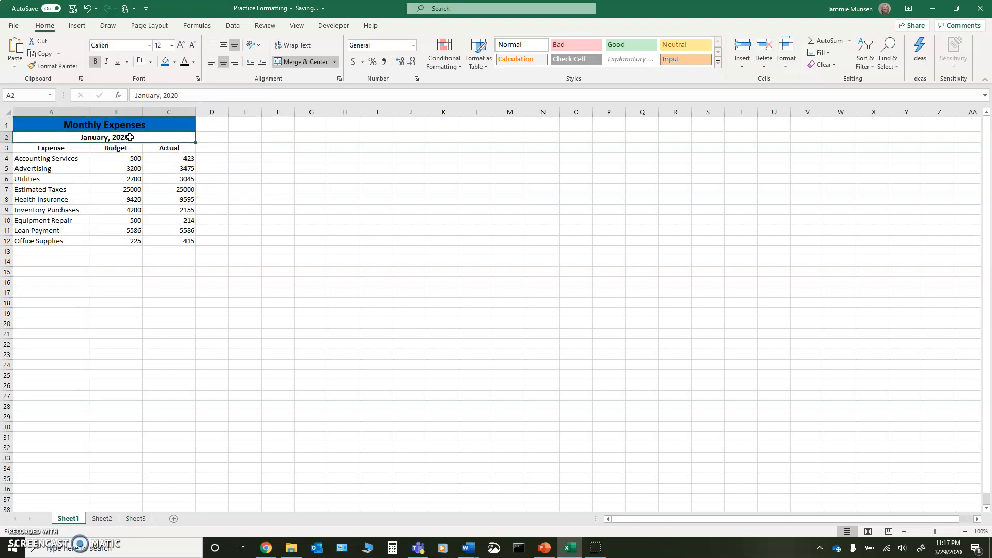
click(174, 61)
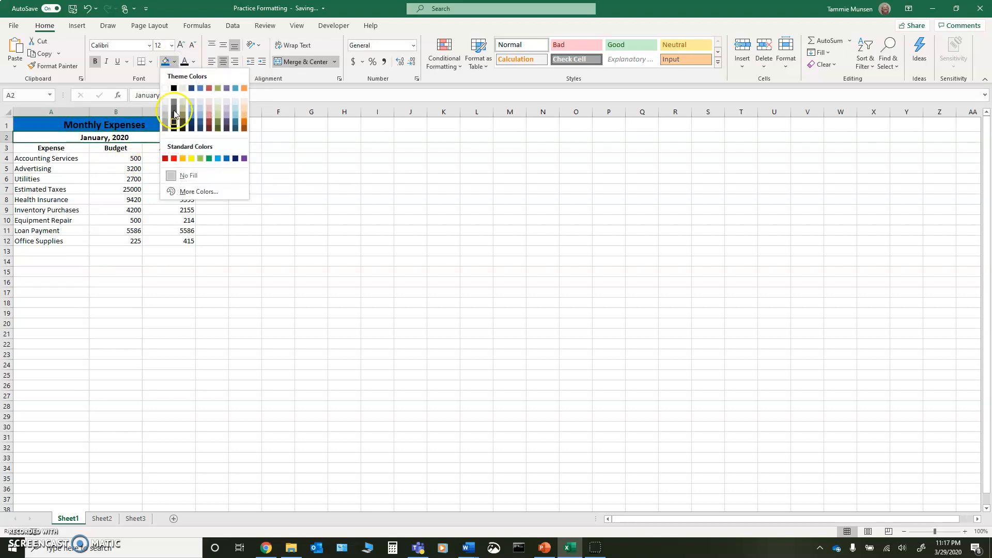
click(218, 158)
click(258, 228)
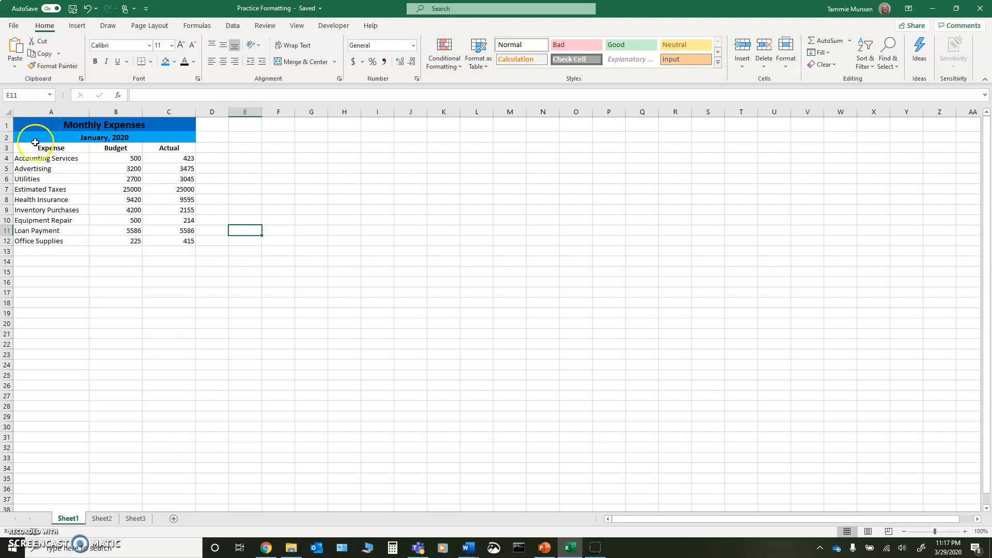
Step: Insert a blank row between the January, 2020 subtitle and the column headings
click(7, 148)
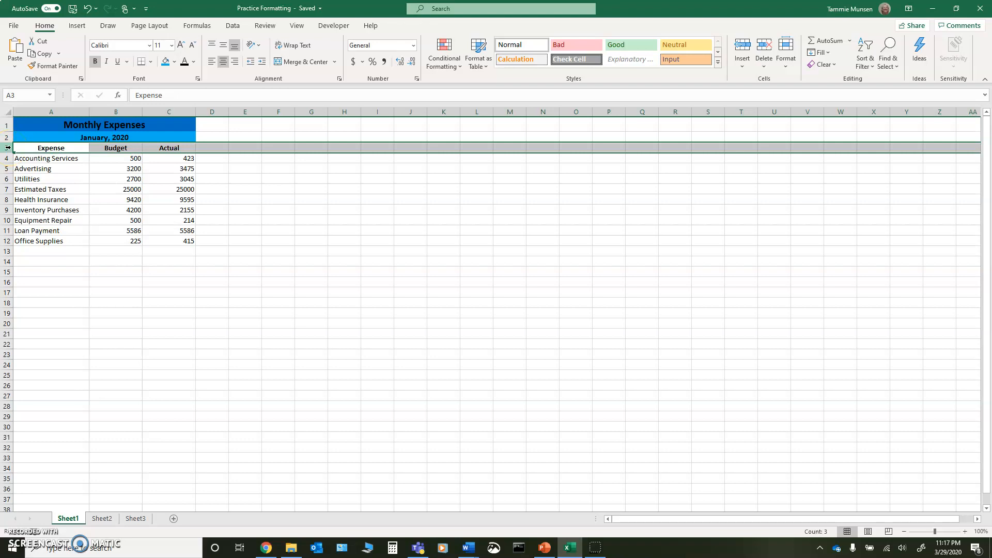
right_click(8, 148)
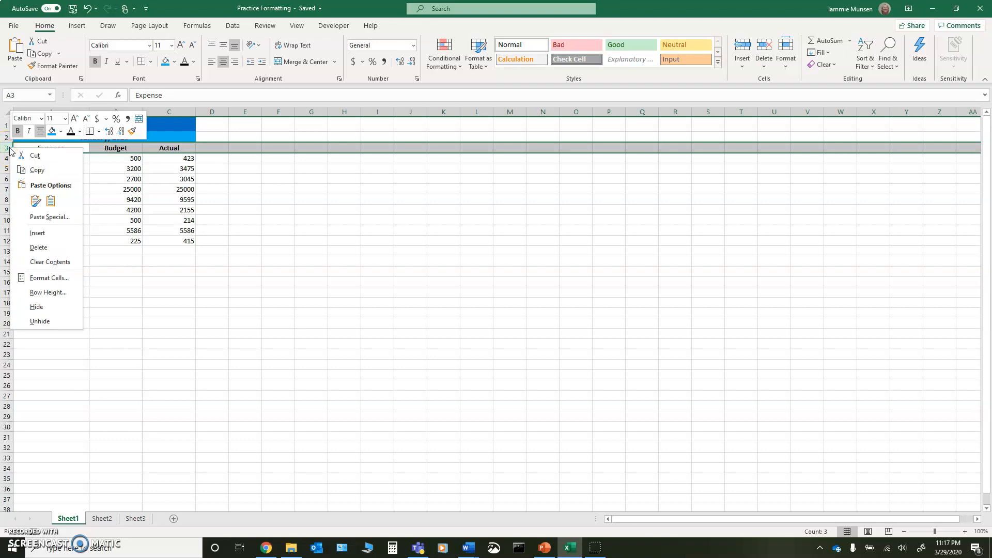
click(34, 233)
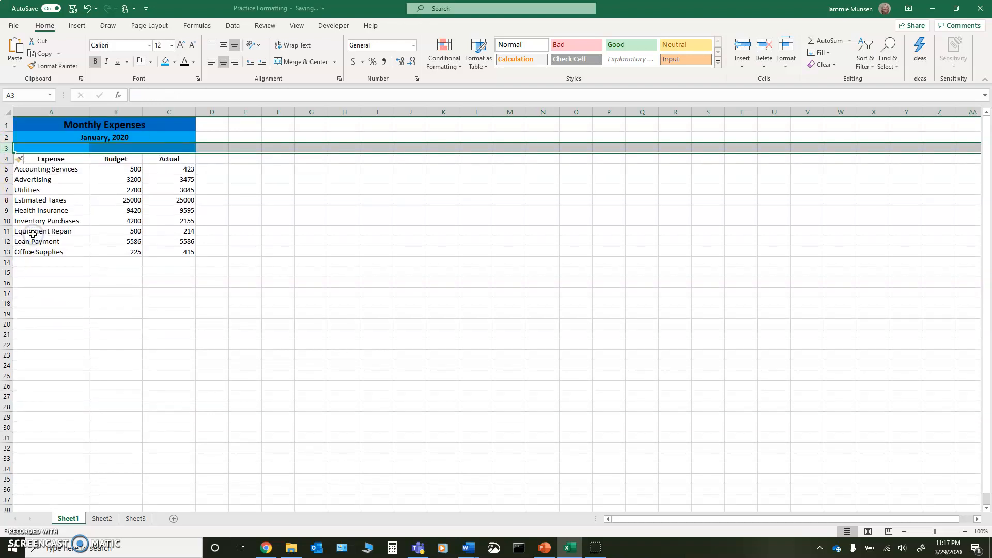
click(201, 211)
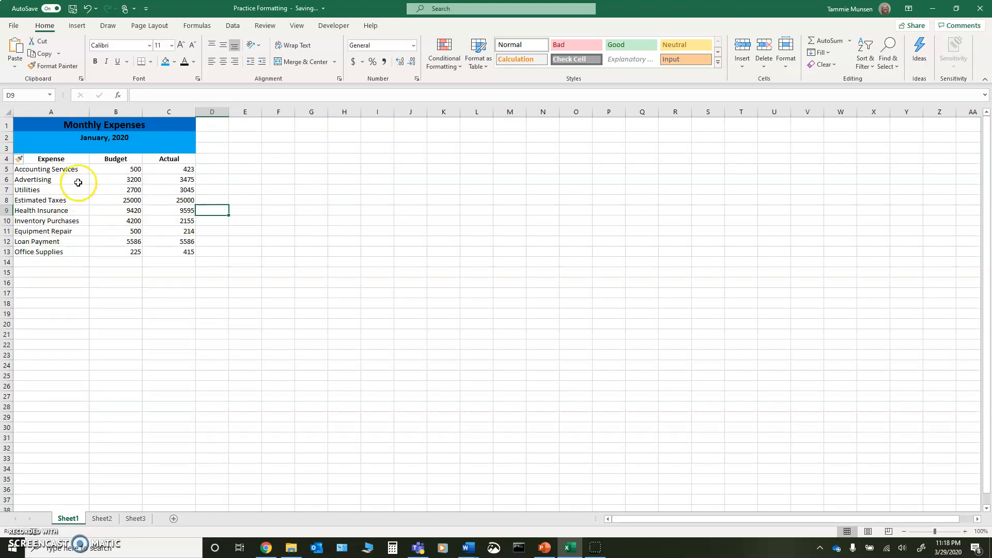
Step: Delete the blank row 3 above the column headings
click(8, 148)
right_click(8, 148)
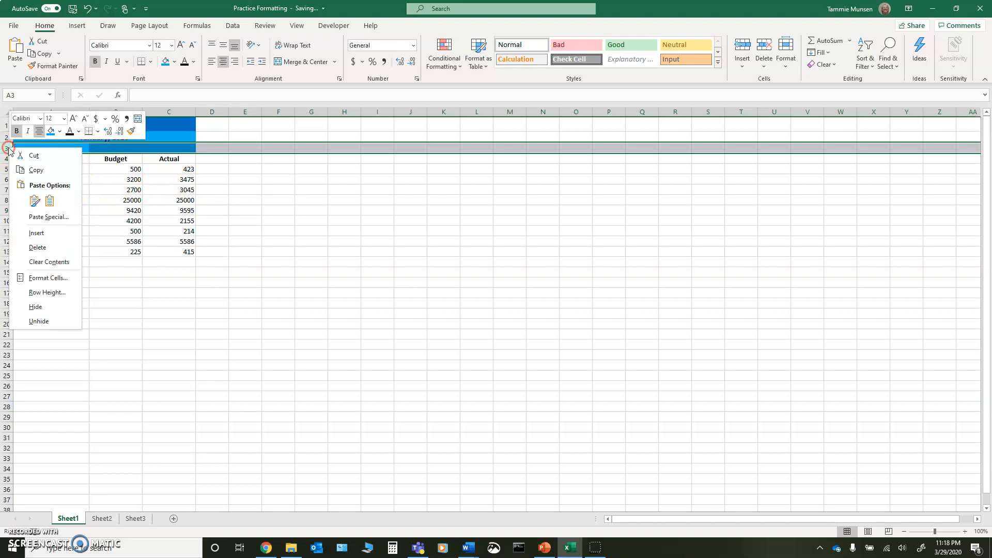
click(38, 249)
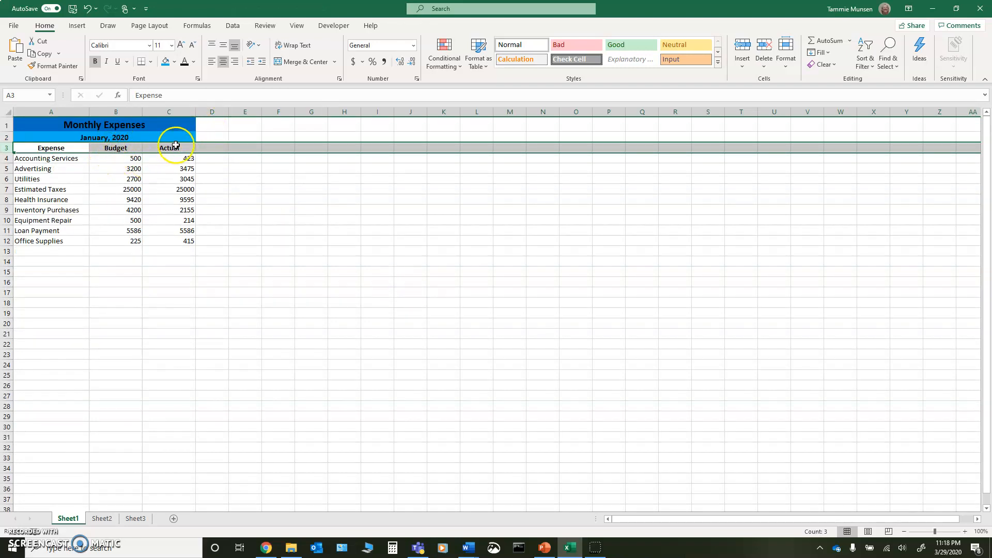
Step: Insert a blank column between the Budget and Actual columns
click(176, 112)
right_click(177, 112)
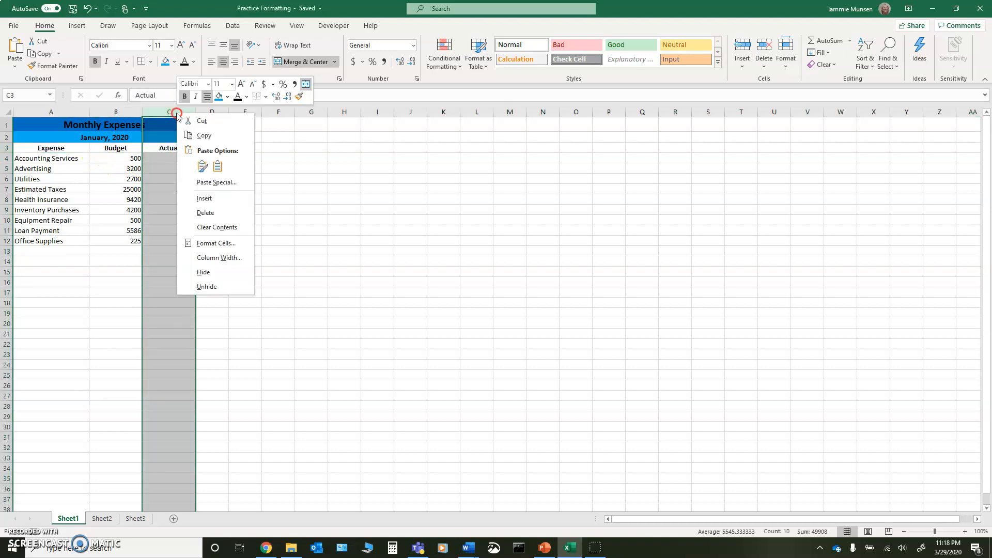
click(204, 198)
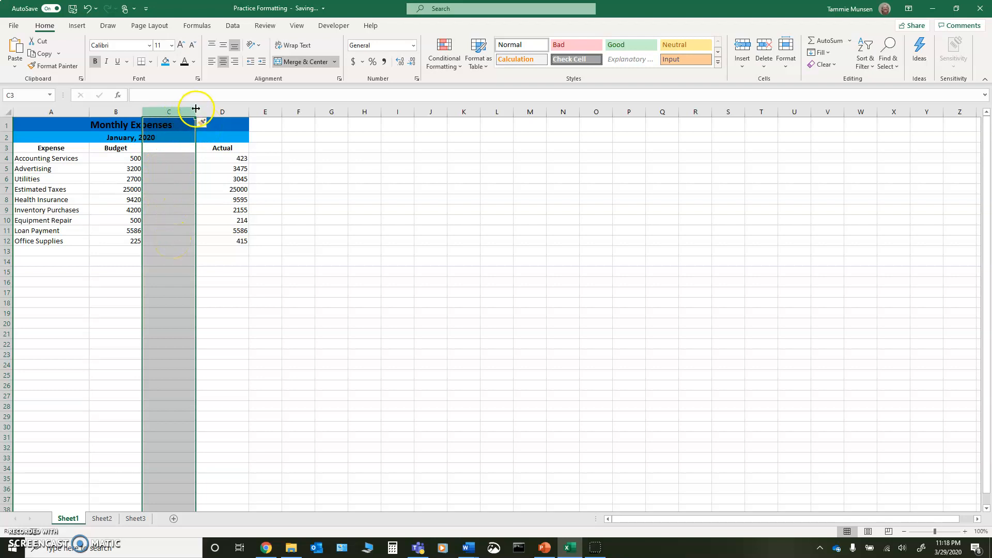
click(368, 179)
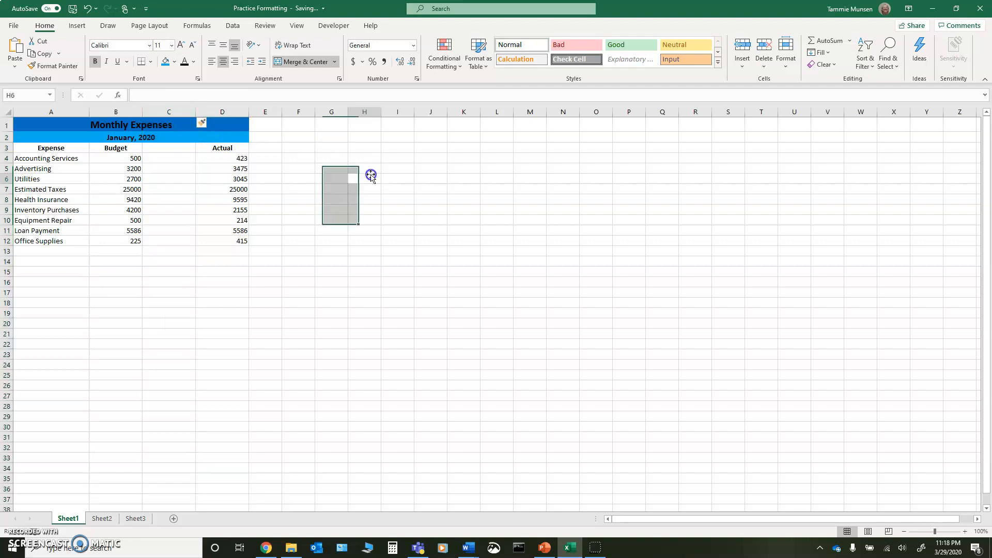
Step: Delete the blank column C between Budget and Actual
click(166, 112)
right_click(167, 112)
click(195, 212)
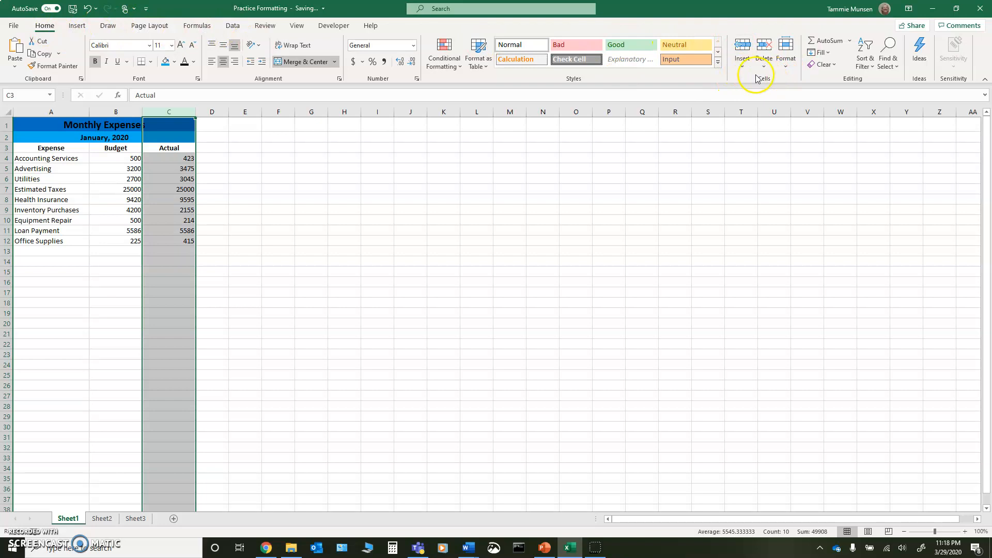
click(742, 66)
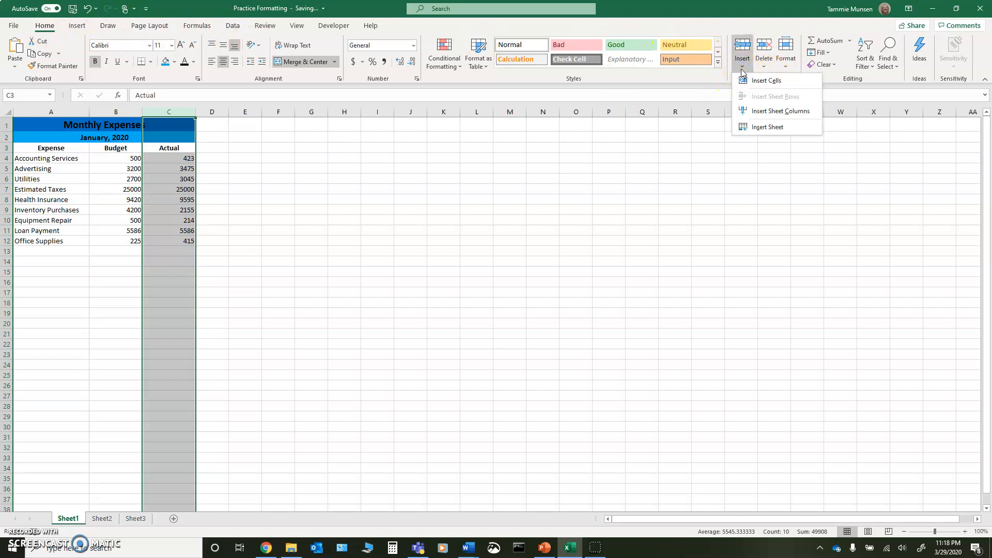
click(742, 67)
click(765, 64)
click(766, 65)
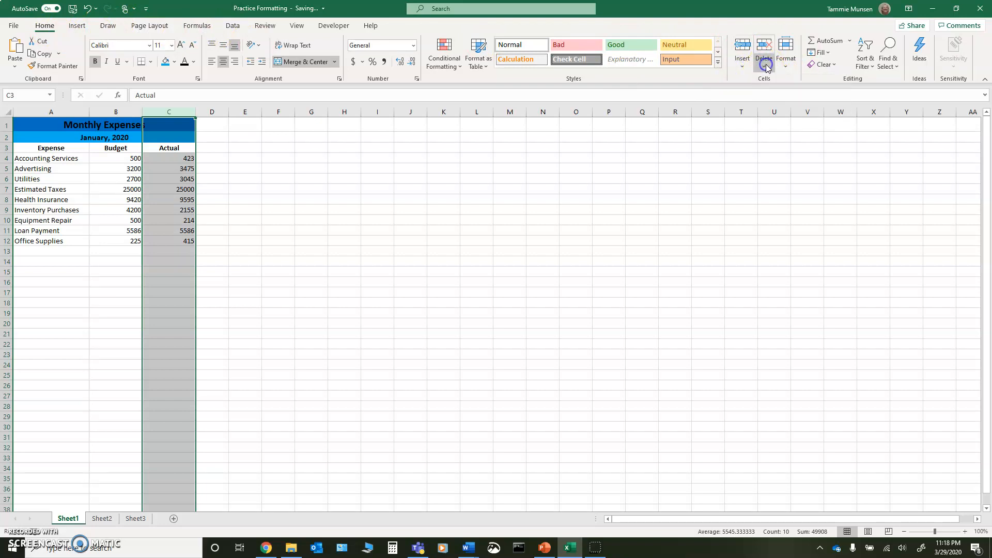
click(742, 67)
click(742, 67)
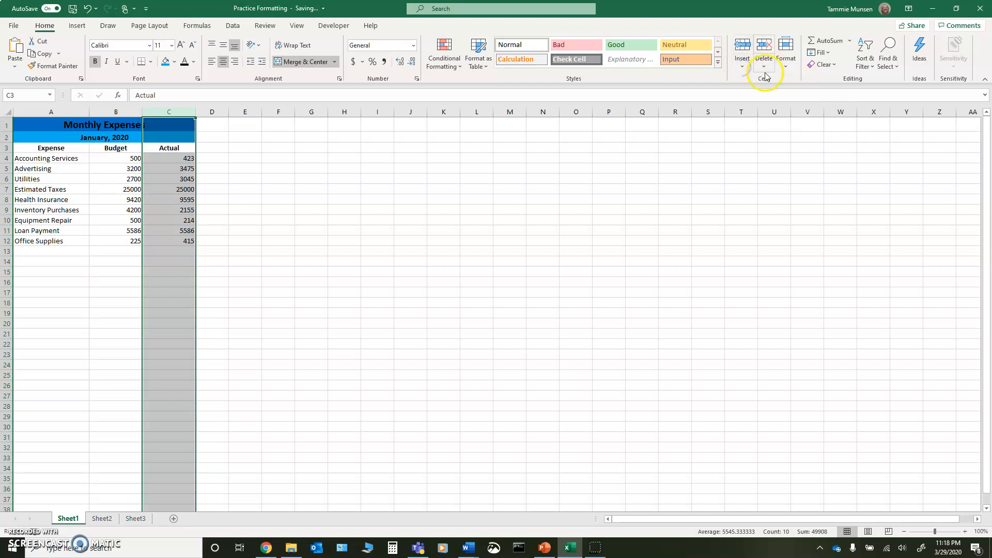
click(247, 250)
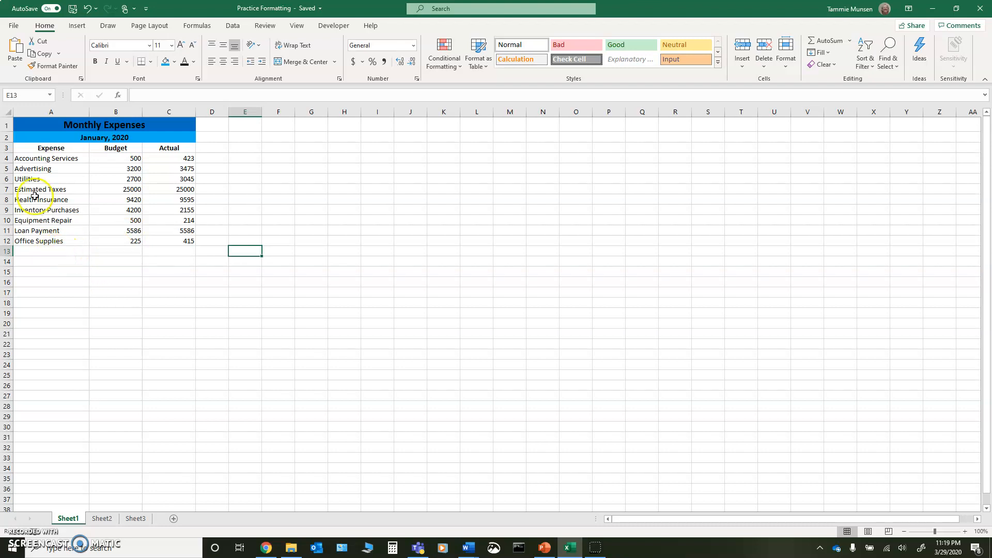
Step: Enter the label Total in cell A13 below Office Supplies and make it bold and right-aligned
click(34, 252)
text(Tot)
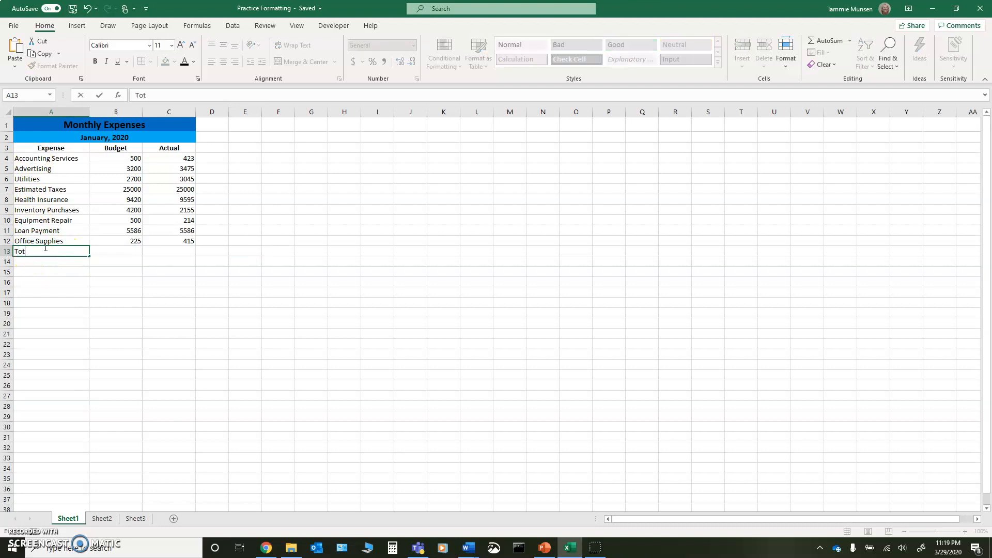
drag(41, 251, 10, 252)
click(94, 61)
click(62, 251)
click(139, 345)
click(32, 250)
click(235, 62)
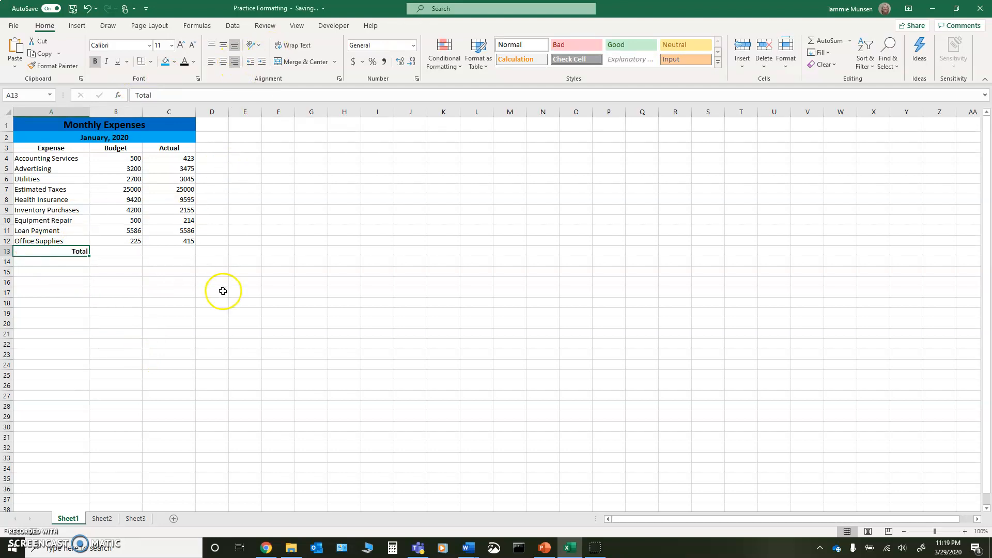
click(213, 303)
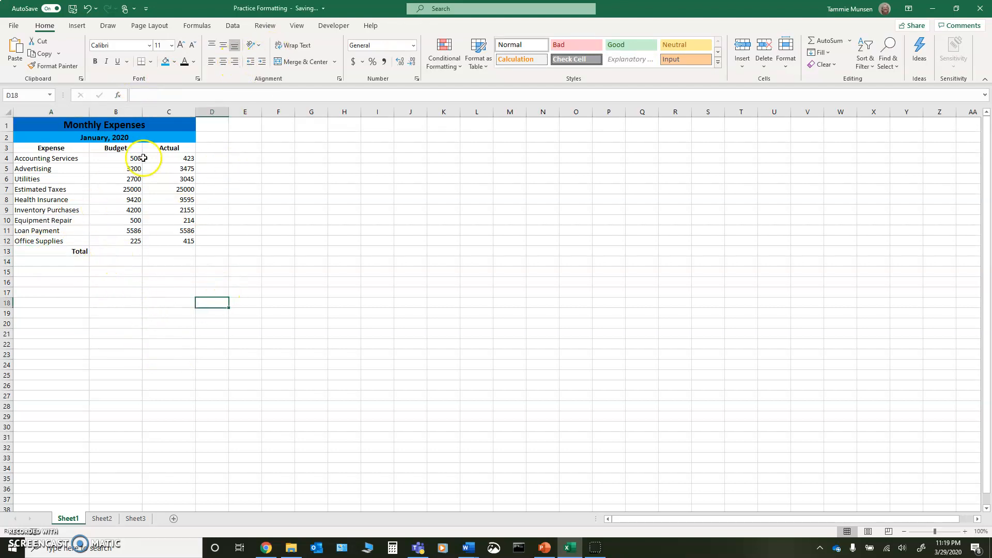
Step: Total the Budget amounts in cell B13 with AutoSum over the range B4:B12
click(73, 252)
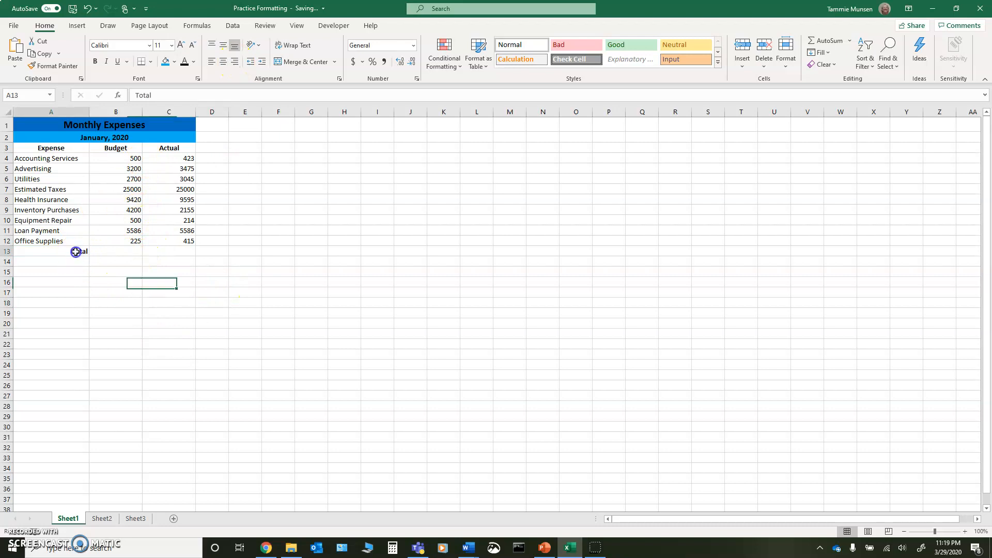
click(127, 252)
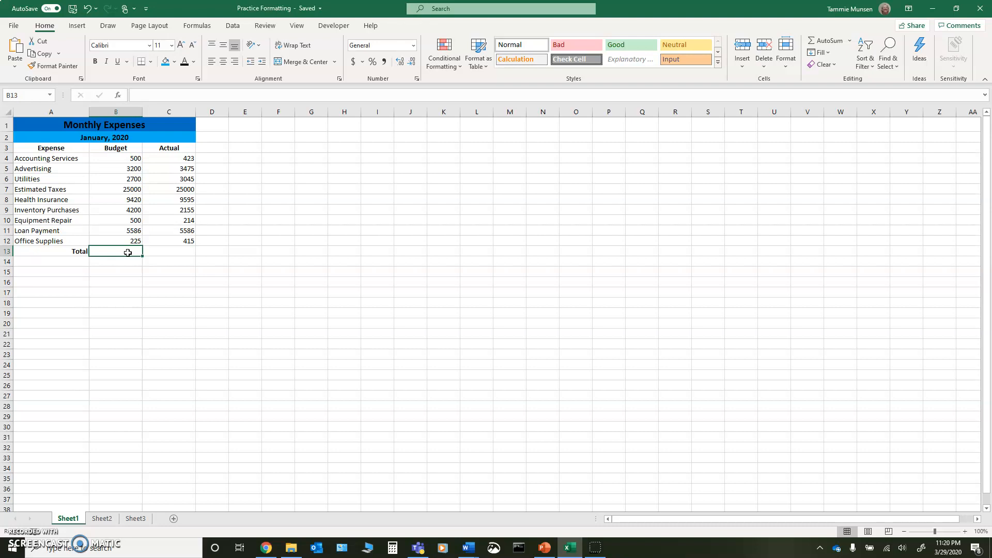
text(=)
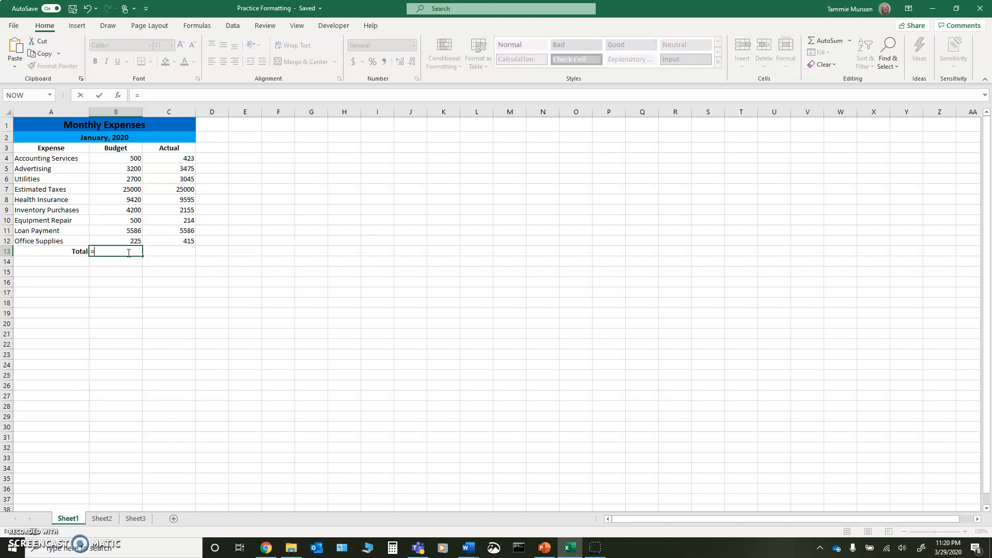
click(829, 39)
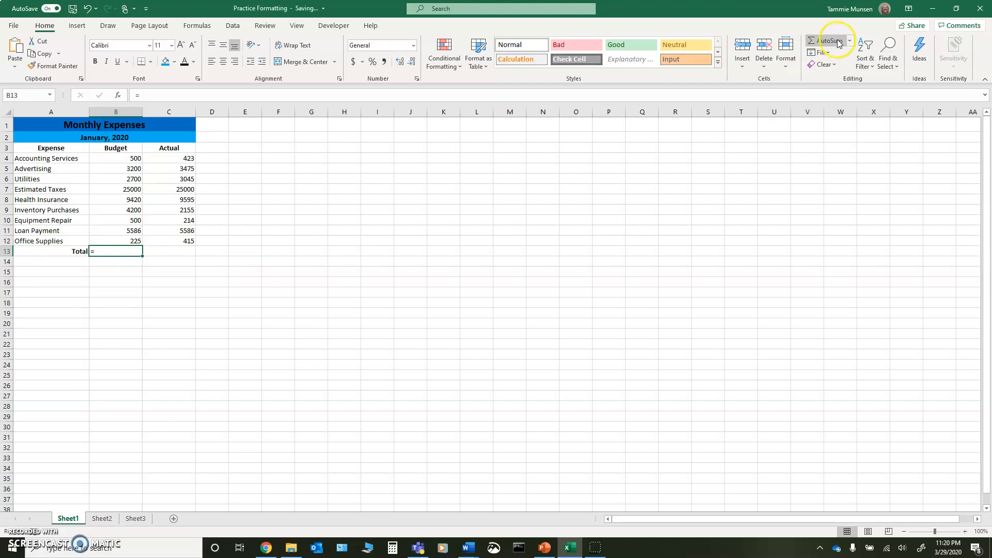
click(850, 40)
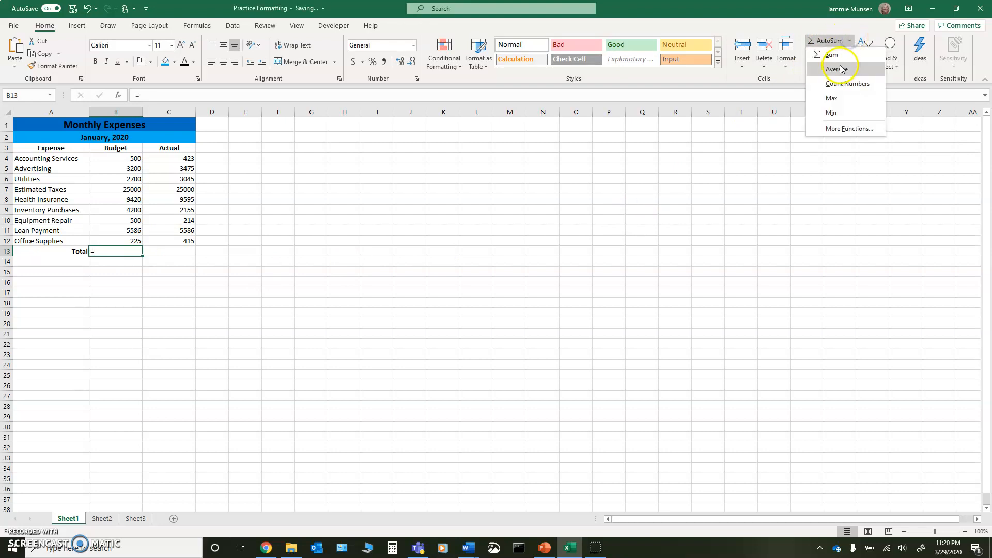
click(832, 54)
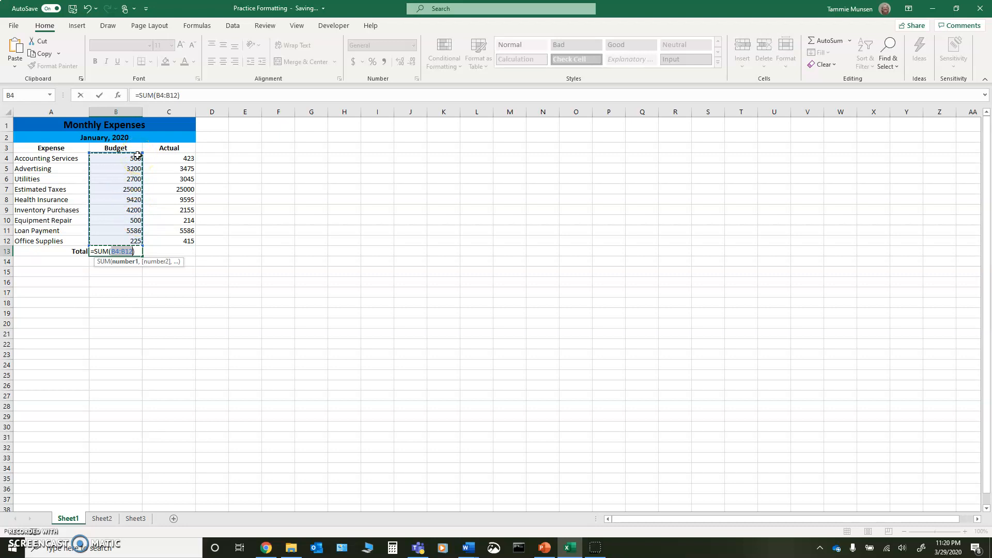
drag(128, 158, 130, 170)
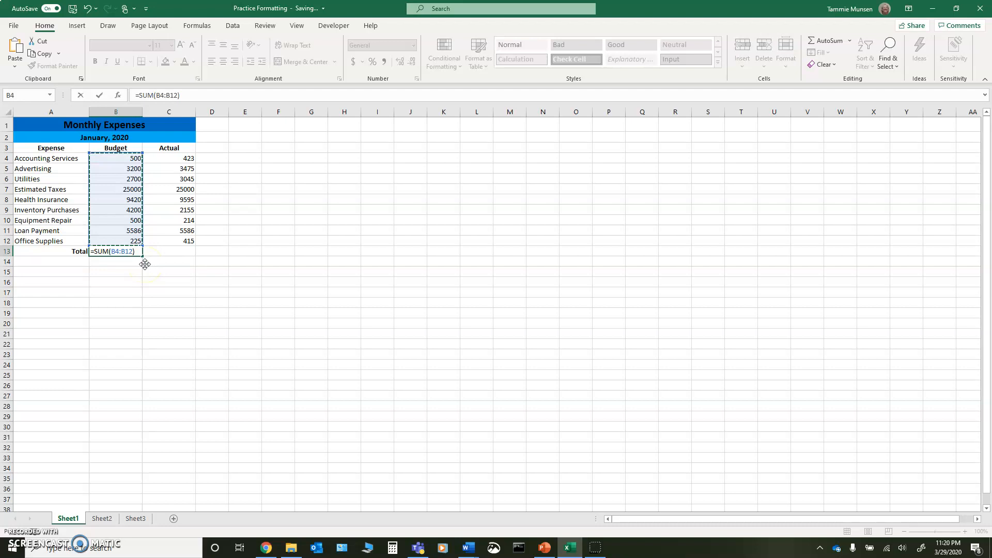
key(Return)
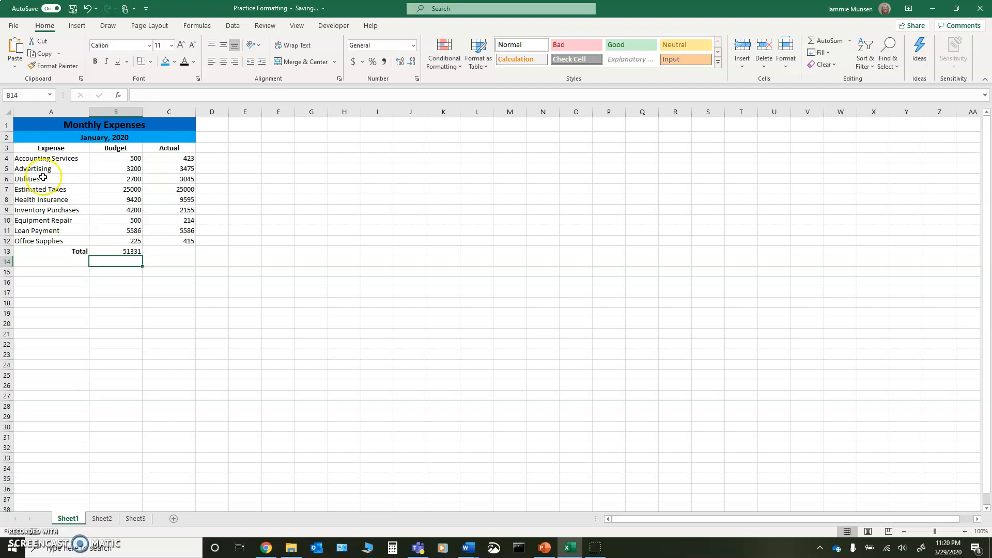
Step: Copy the Budget total formula from B13 across to C13 and check the formulas in both cells
click(150, 251)
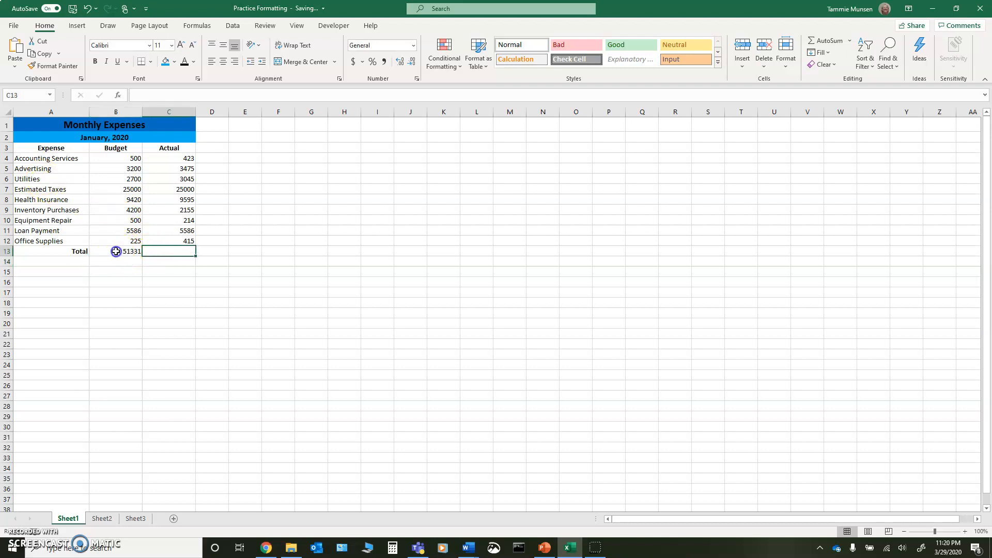
click(126, 251)
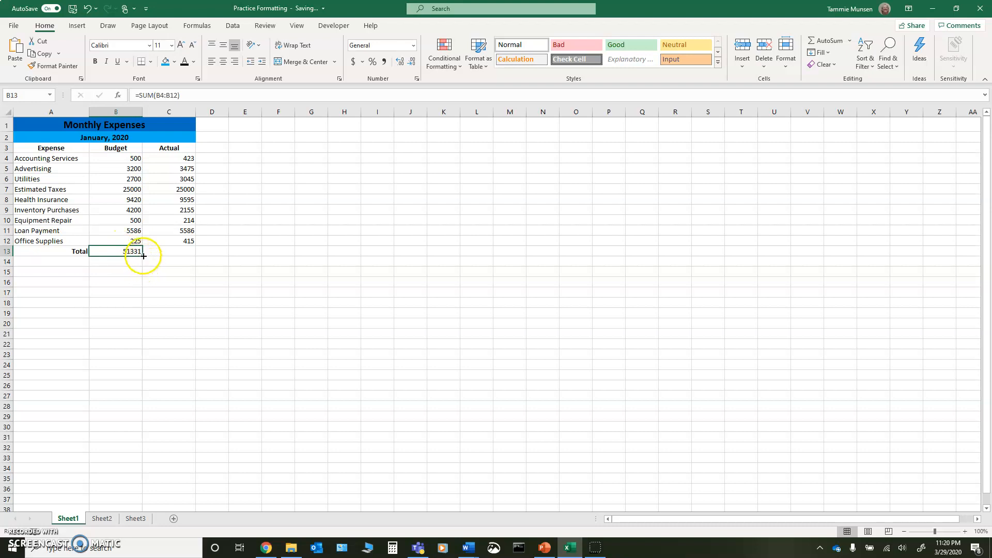
drag(143, 256, 193, 254)
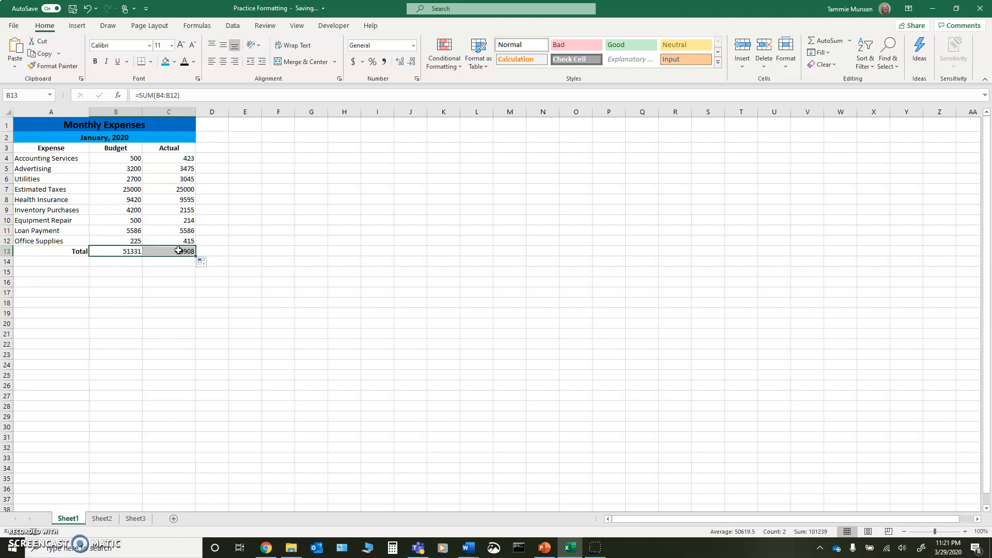
click(157, 253)
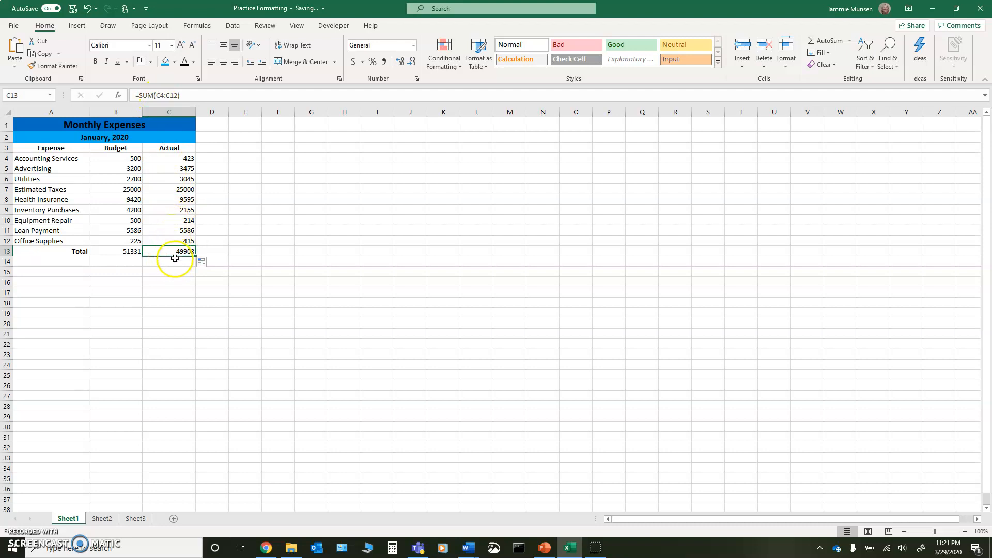
click(122, 251)
click(173, 252)
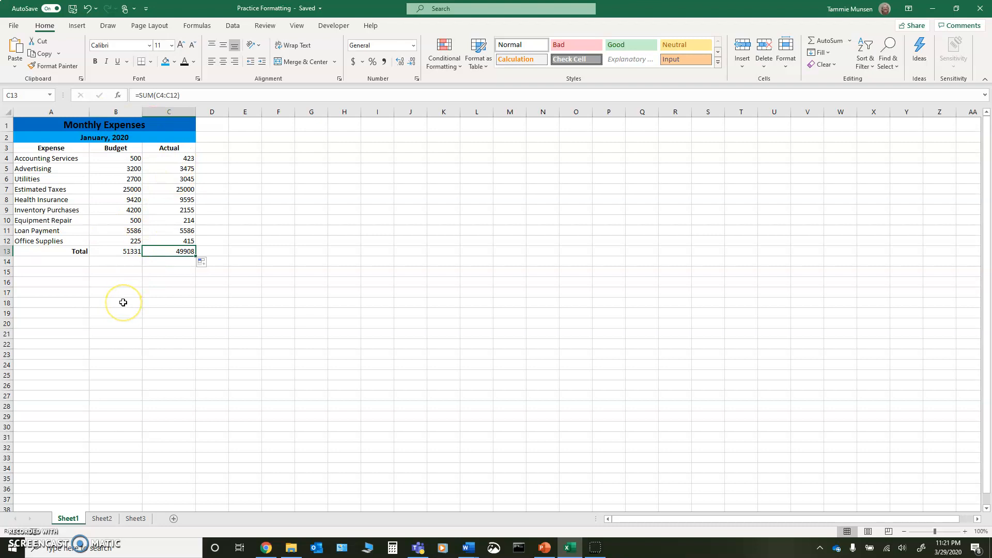
Step: Enter the label Average in cell A14 below Total and make it bold and right-aligned
click(56, 262)
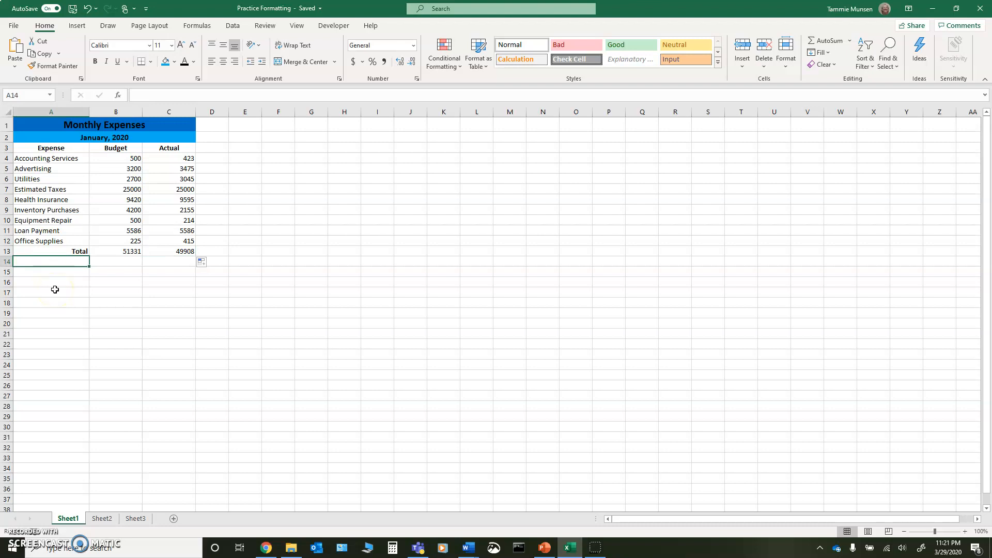
text(Average)
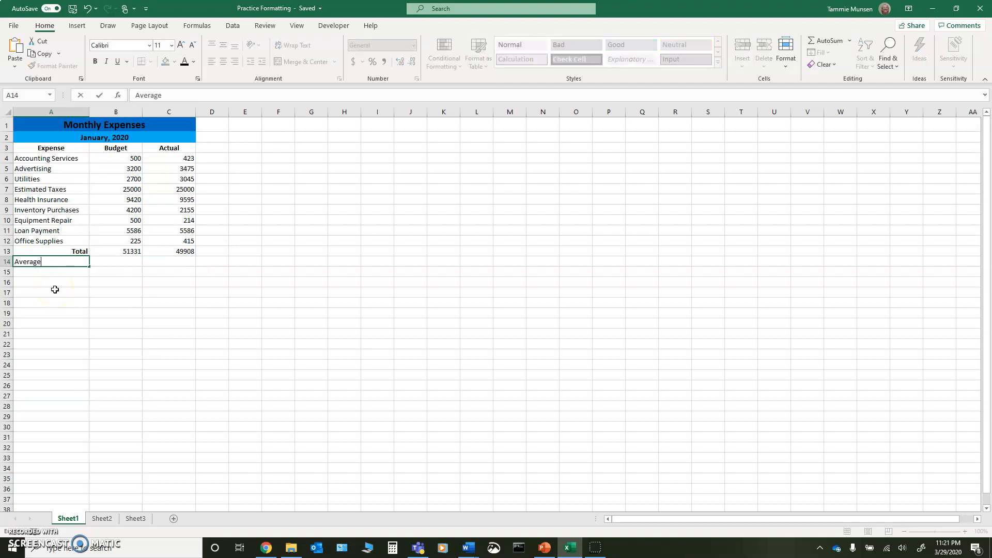
drag(41, 262, 15, 262)
click(95, 61)
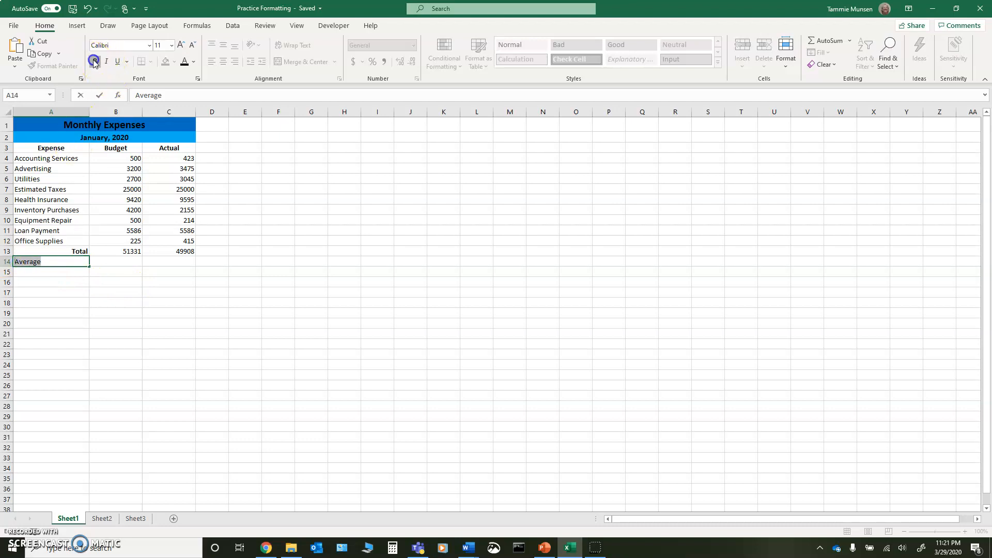
click(75, 287)
click(69, 261)
click(235, 64)
Step: Try to insert an average of the Budget column in cell B14 from the AutoSum functions
click(132, 263)
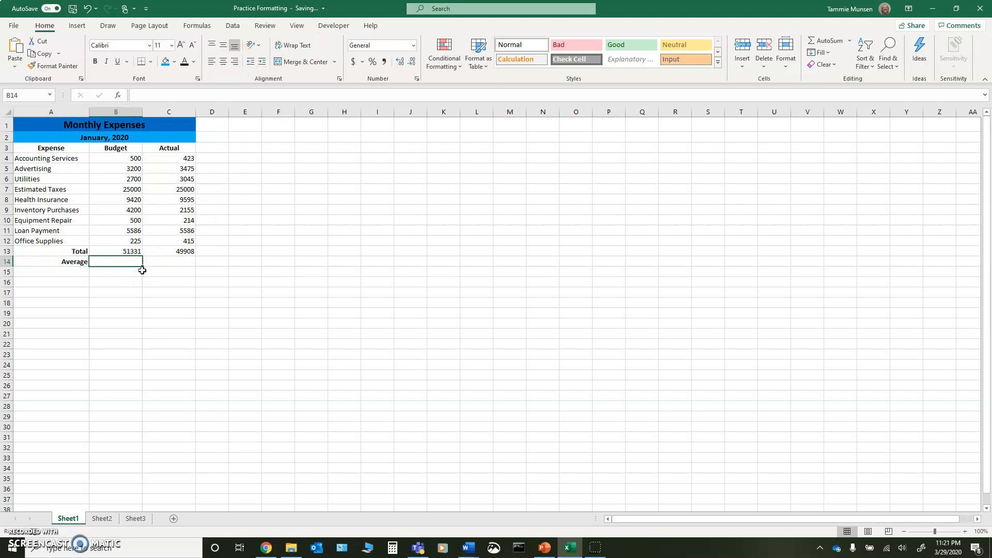
click(829, 41)
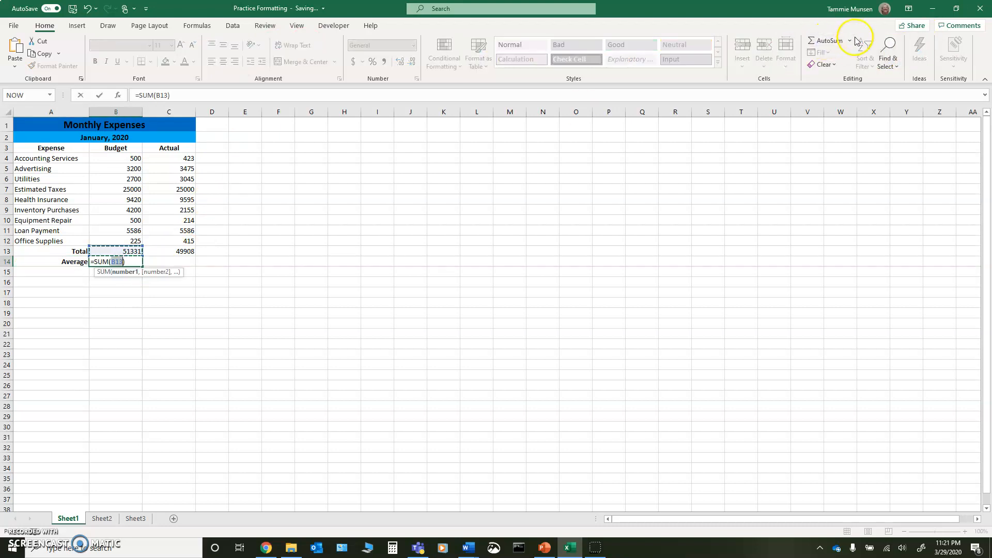
click(851, 40)
click(834, 70)
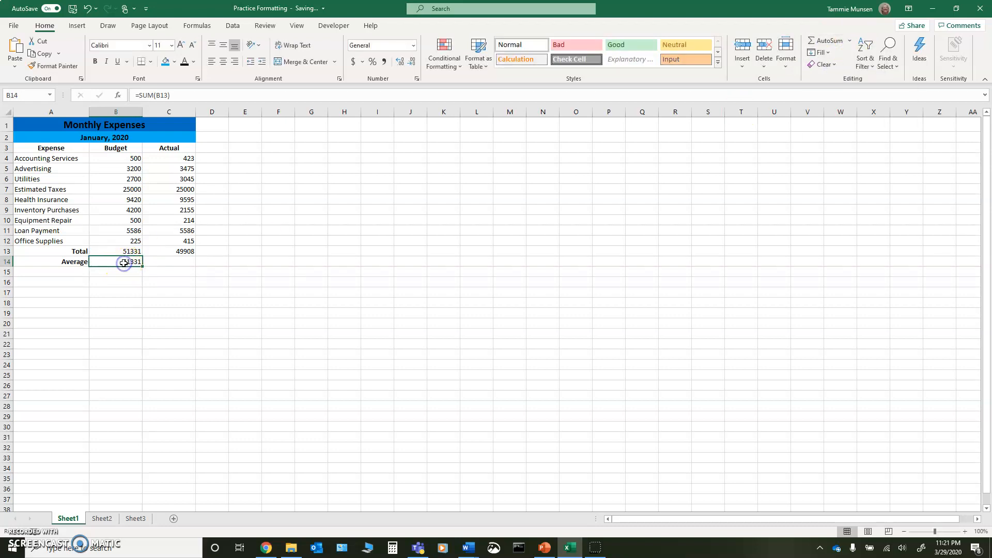
Step: Change the range of the SUM formula in cell B14 to B4:B13
double_click(140, 261)
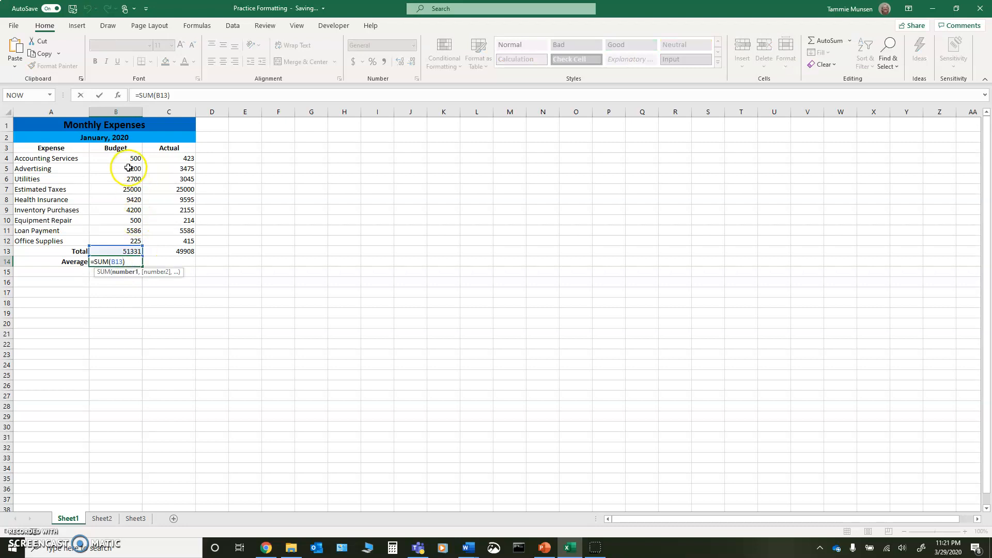
drag(129, 160, 125, 239)
click(125, 261)
double_click(123, 261)
click(122, 261)
click(119, 265)
text(:)
drag(133, 159, 128, 251)
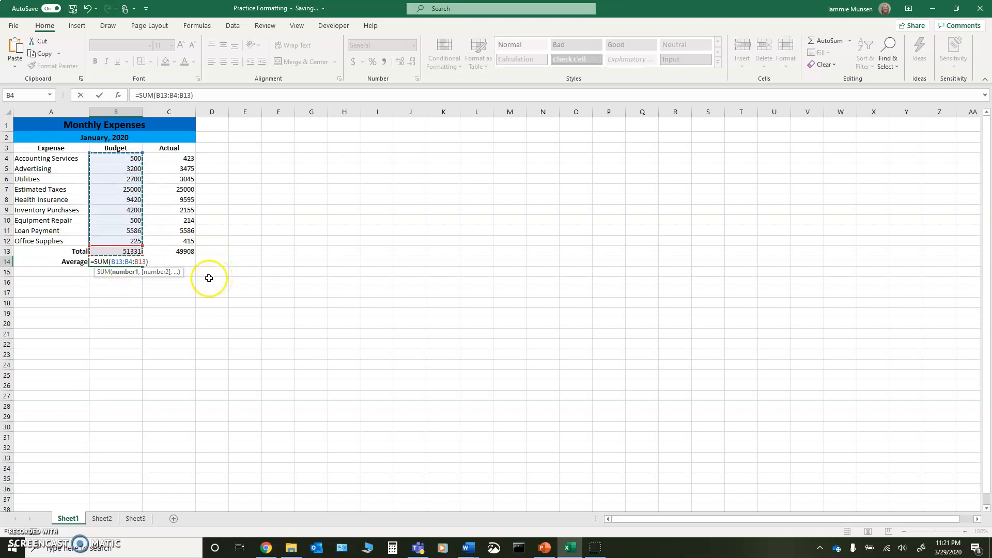
click(124, 262)
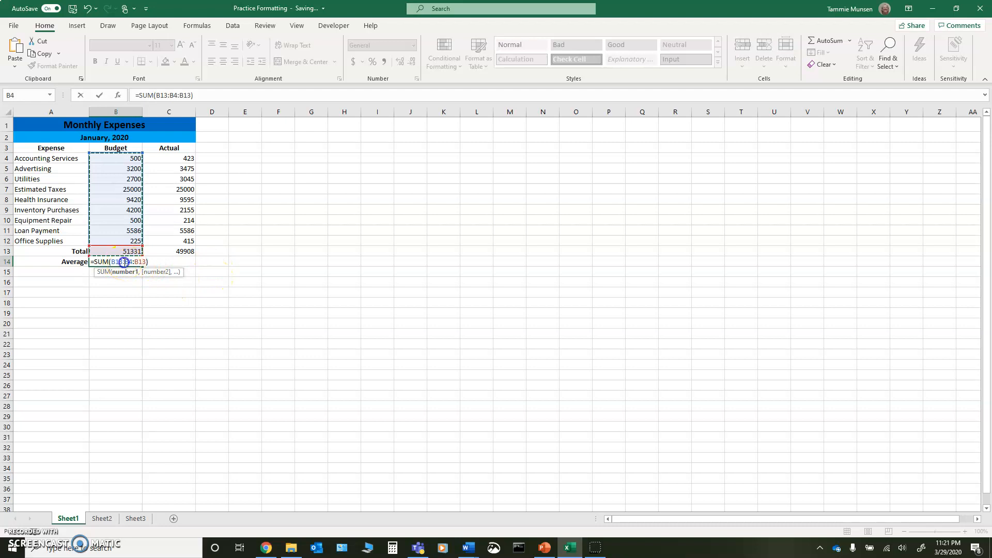
key(BackSpace)
key(BackSpace)
key(BackSpace)
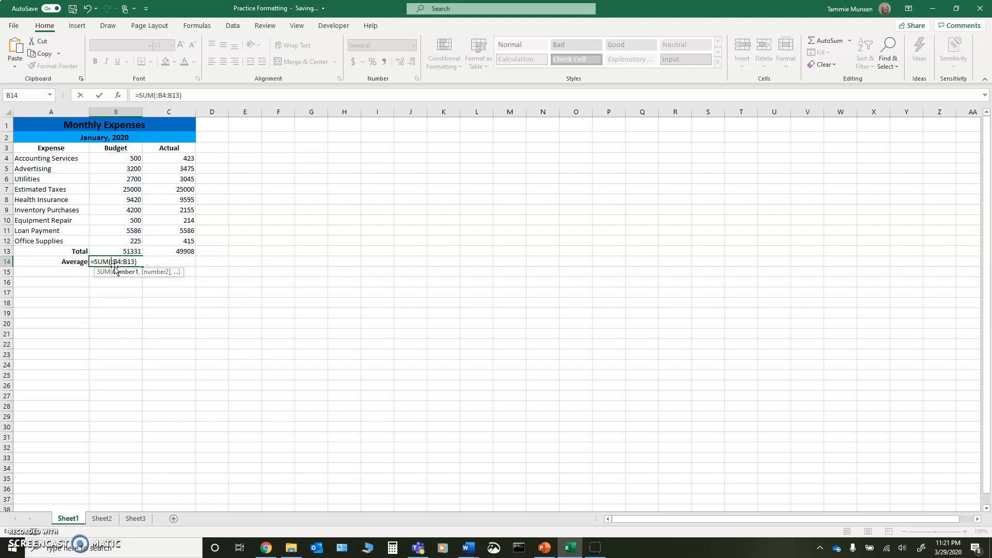
key(Delete)
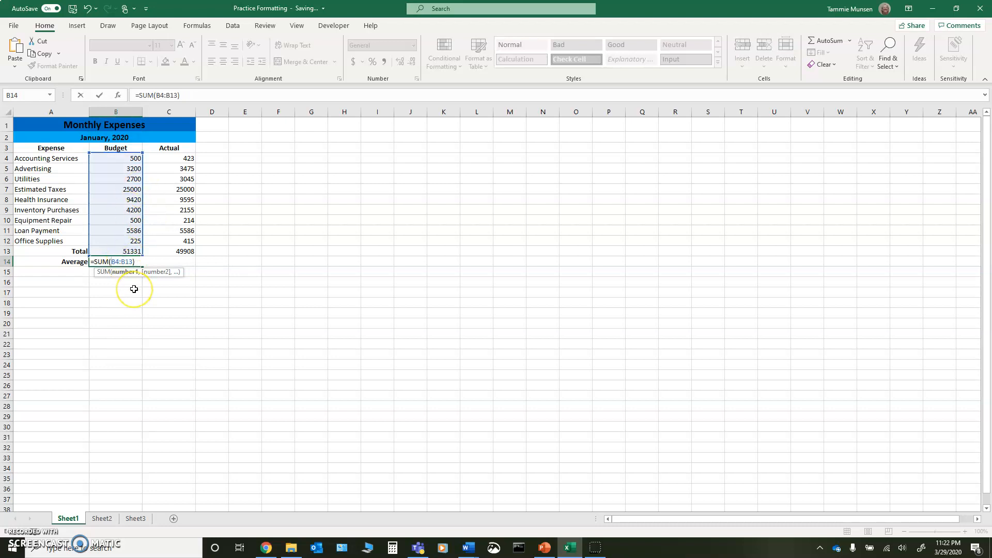
key(Return)
Step: Copy the B14 formula across to C14, and correct the range in B14 to B4:B12
click(136, 263)
drag(143, 267, 193, 267)
click(182, 303)
double_click(115, 261)
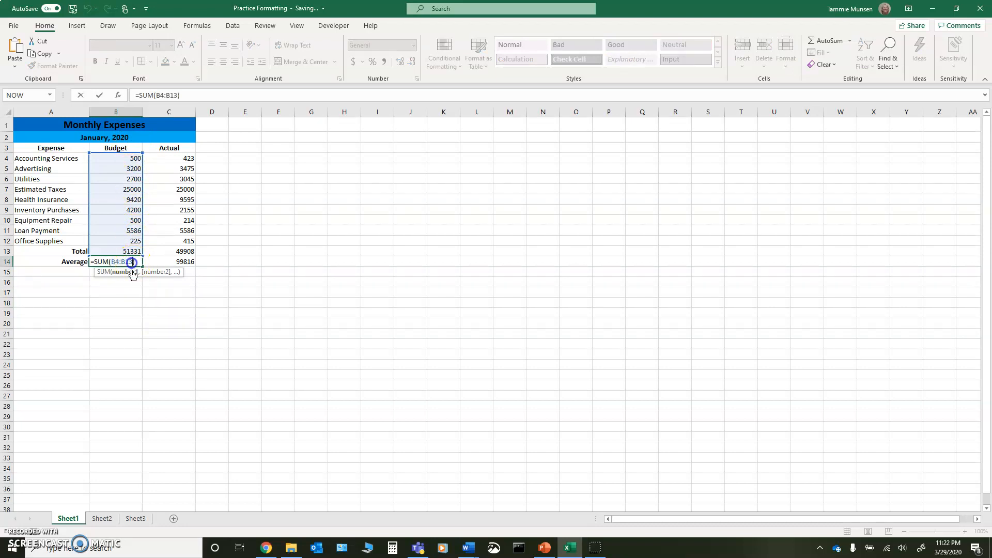
key(BackSpace)
text(2)
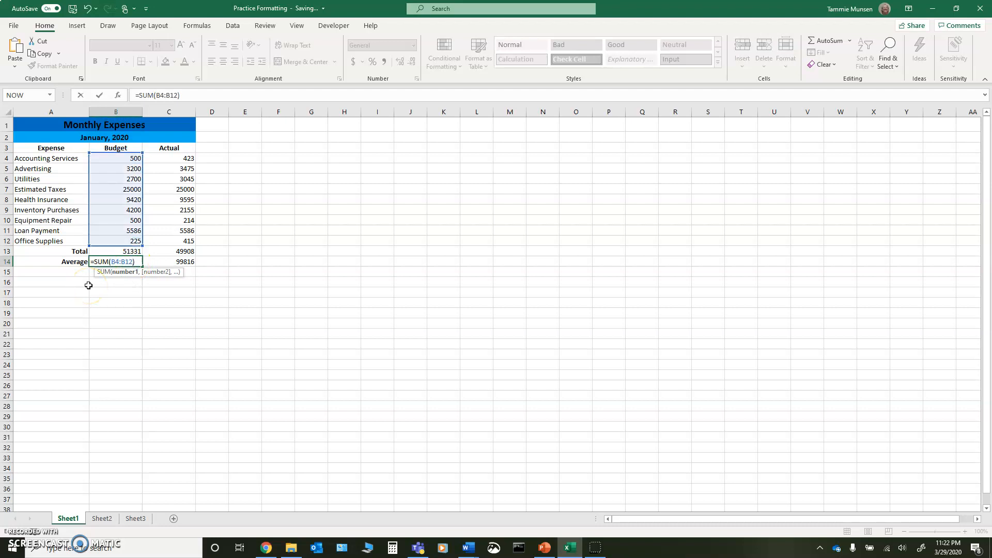
key(Return)
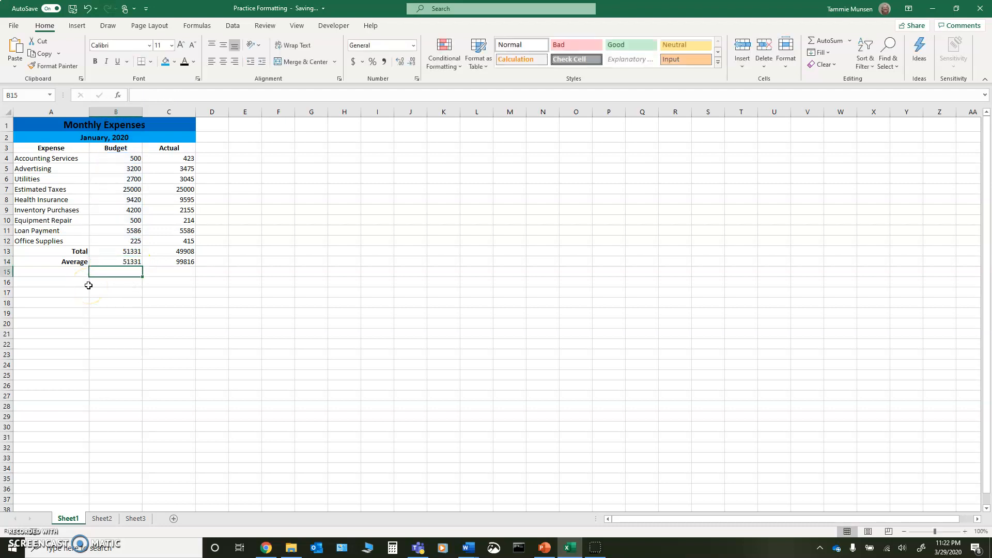
Step: Clear the SUM formula from cell B14
double_click(130, 263)
click(111, 262)
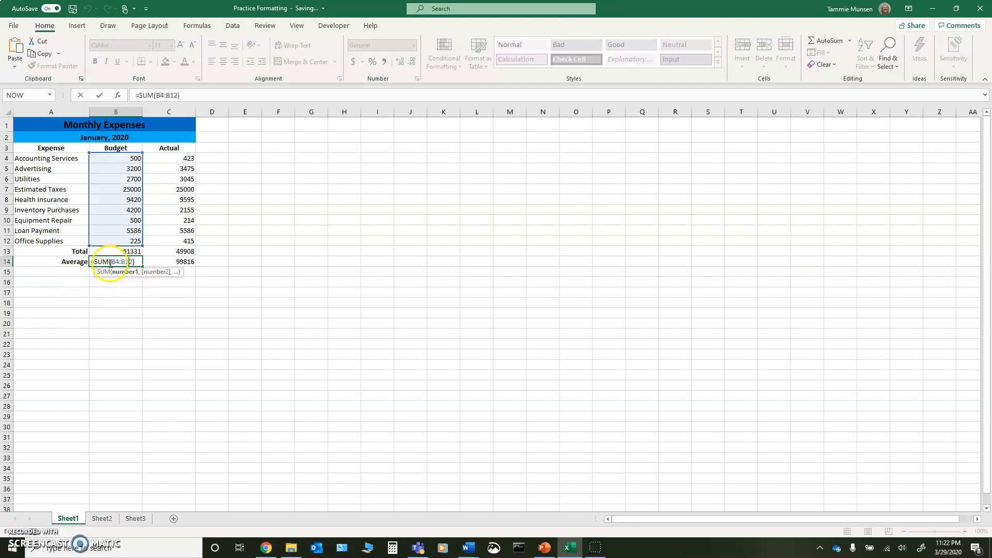
key(BackSpace)
key(BackSpace)
key(BackSpace)
key(BackSpace)
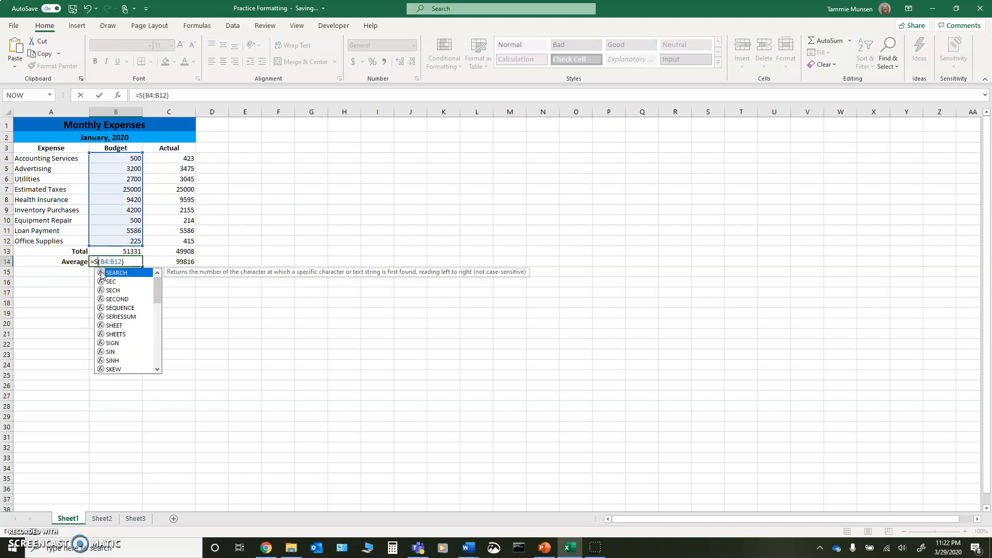
drag(137, 261, 68, 264)
key(BackSpace)
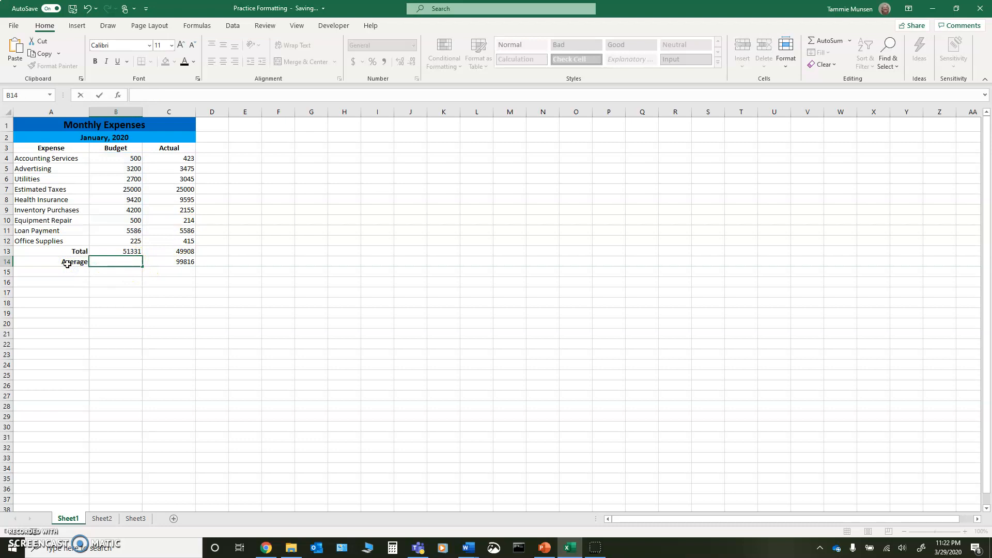
Step: Average the Budget amounts B4:B12 in cell B14 with the AVERAGE function and copy the formula across to C14
text(=)
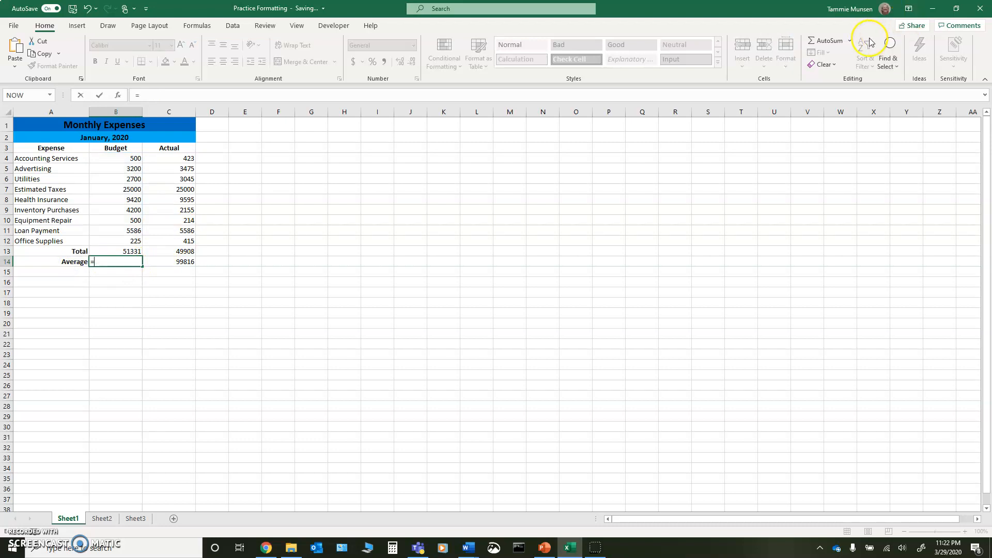
click(850, 40)
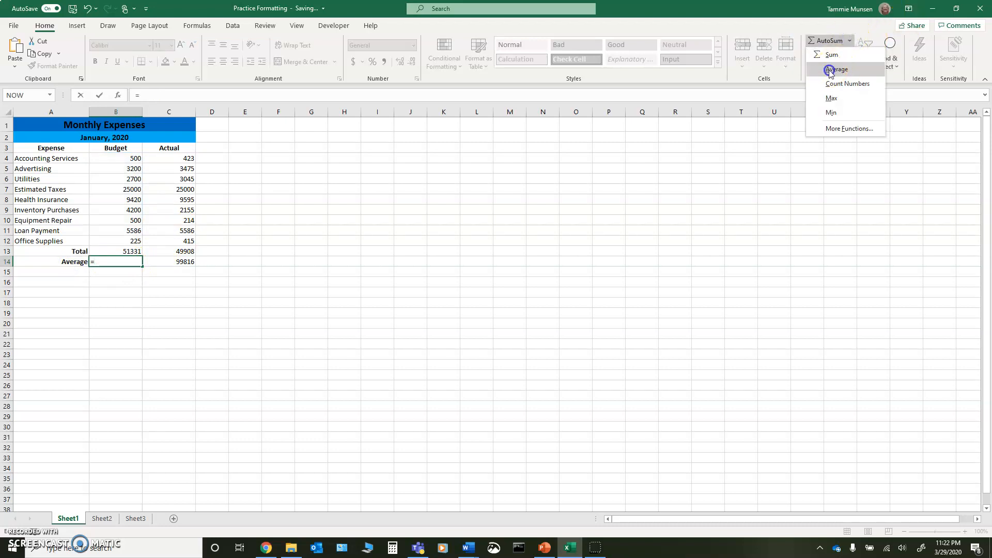
click(833, 69)
click(849, 40)
click(833, 66)
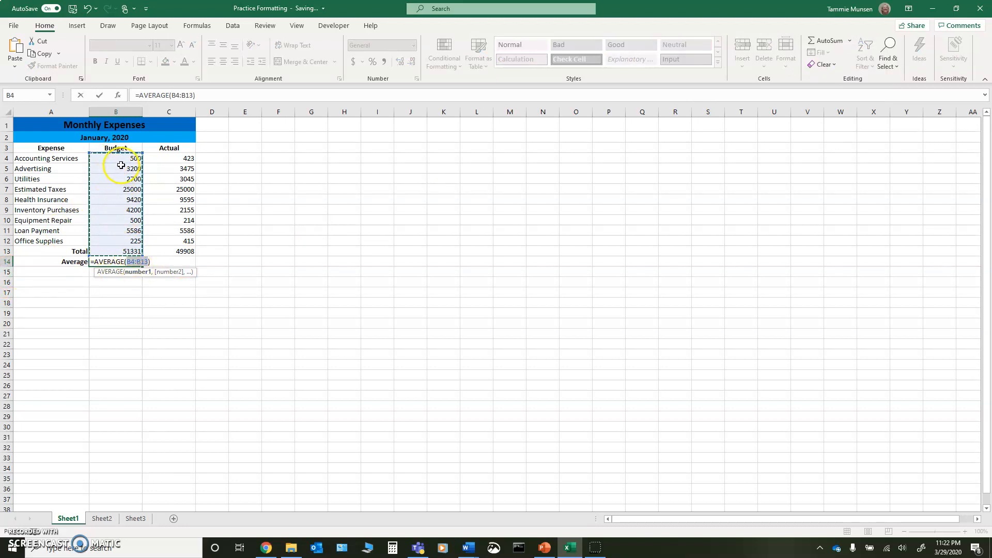
drag(124, 158, 135, 240)
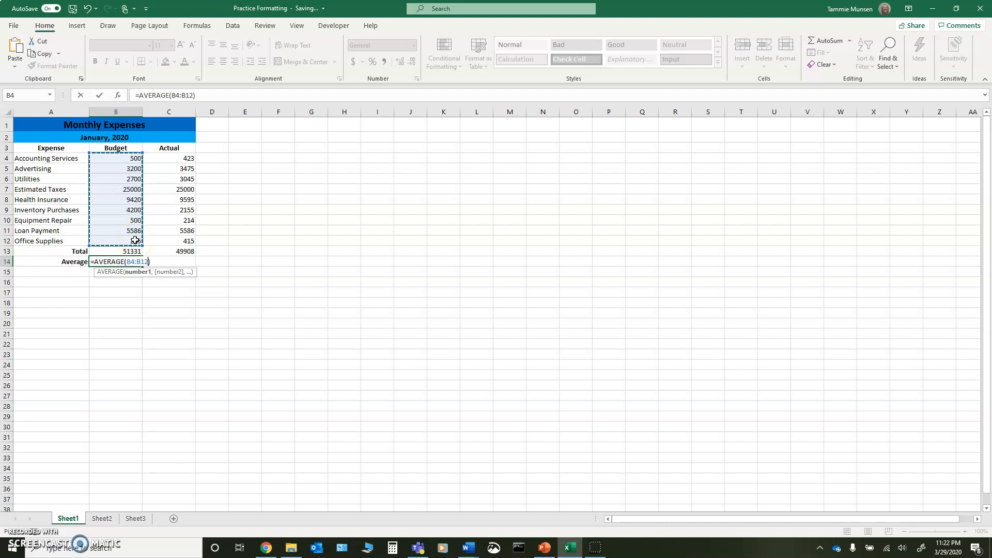
key(Return)
click(133, 264)
drag(142, 266, 191, 265)
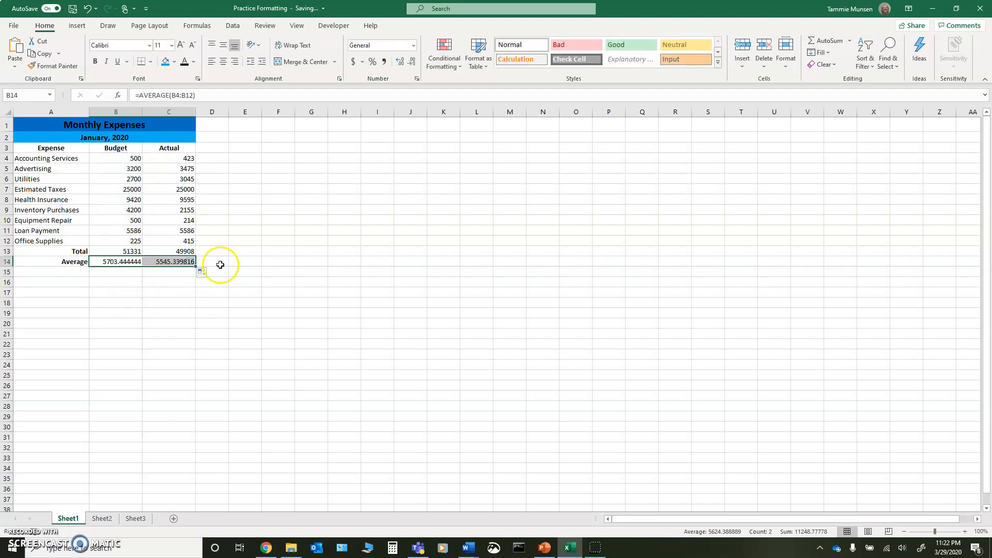
Step: Apply the Currency number format to the Budget and Actual amounts in B4:C14, including the Total and Average rows
click(218, 293)
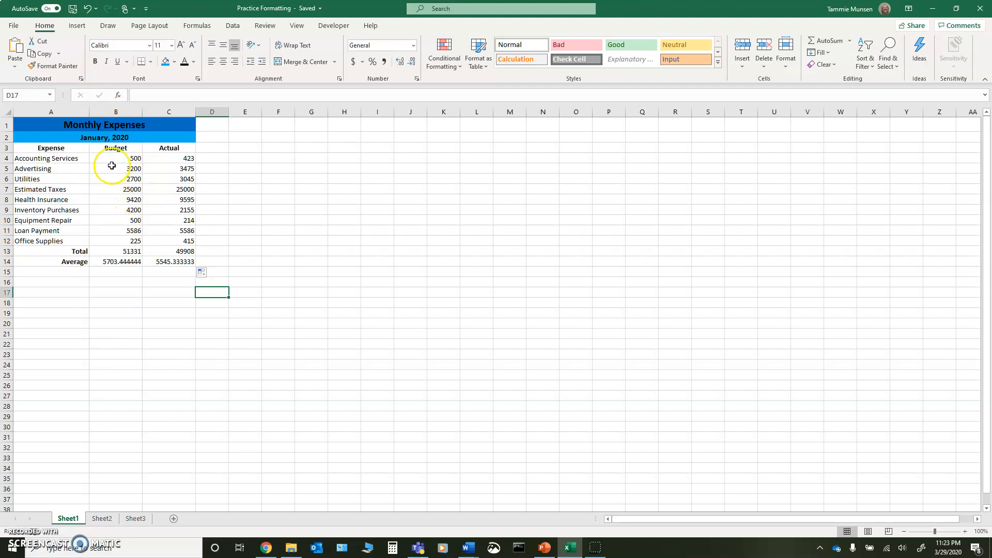
drag(110, 158, 158, 266)
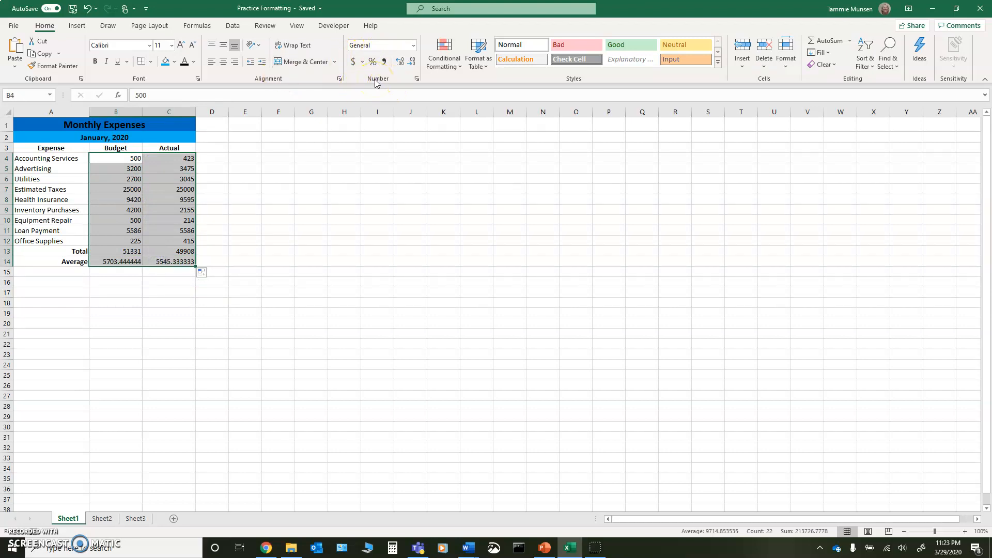
click(413, 46)
click(382, 112)
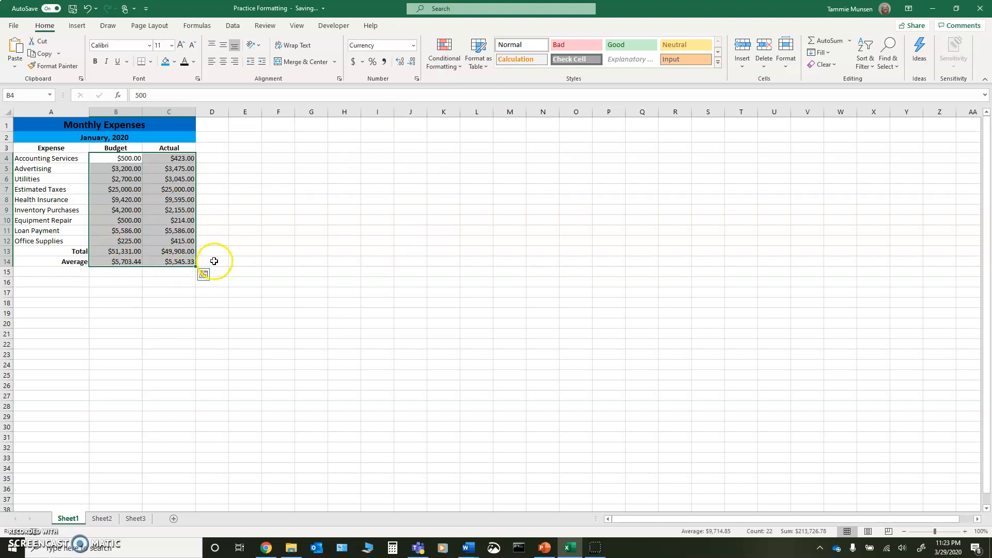
click(215, 261)
Step: Reduce the decimals of the currency amounts in B4:C14 to show whole dollars
drag(129, 158, 170, 262)
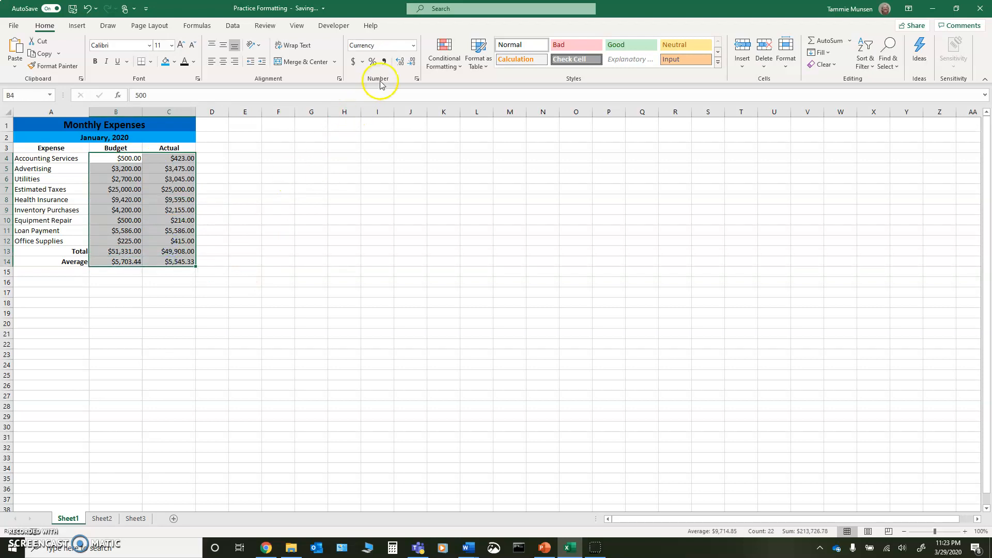
click(411, 63)
click(411, 63)
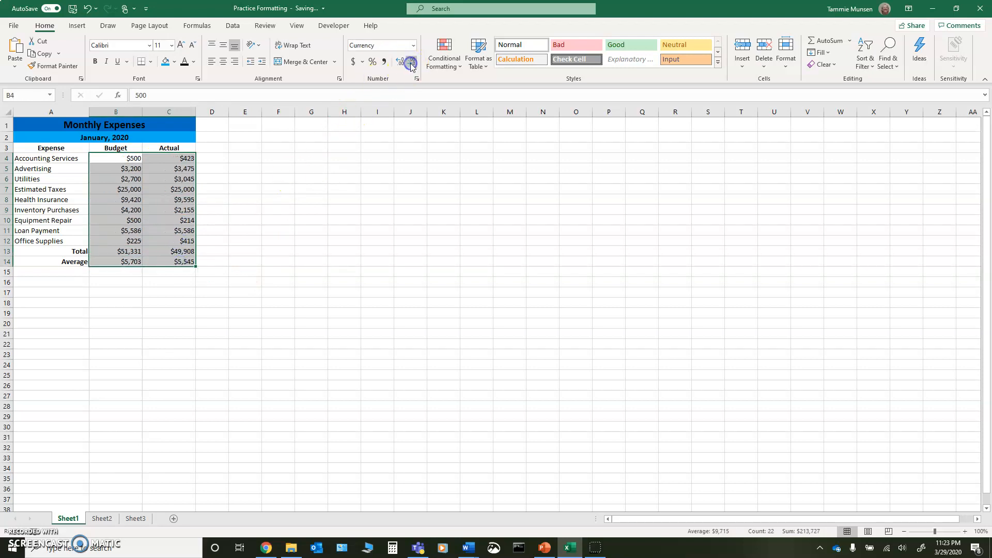
Step: Bring the currency amounts in B4:C14 back to two decimal places
click(402, 63)
click(402, 62)
click(402, 62)
click(412, 63)
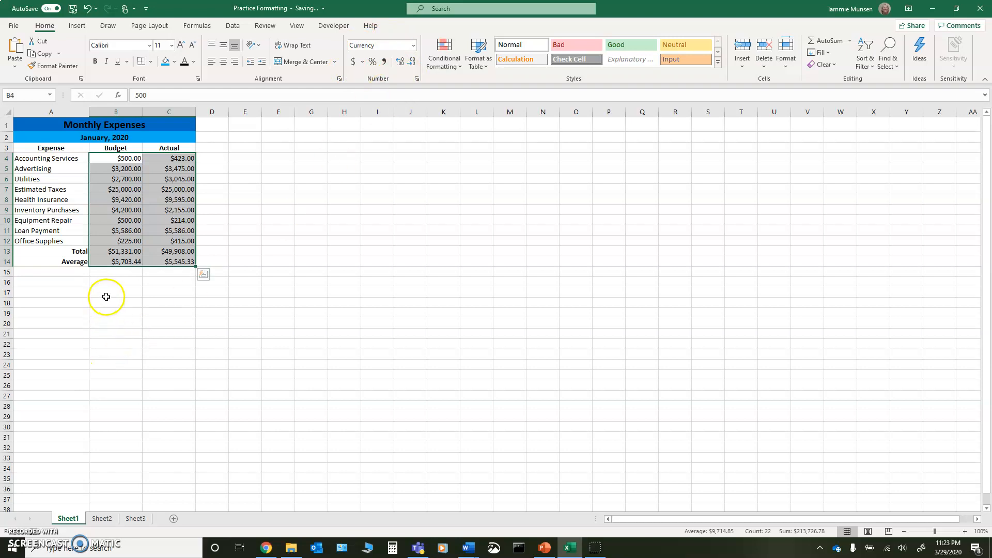
click(105, 276)
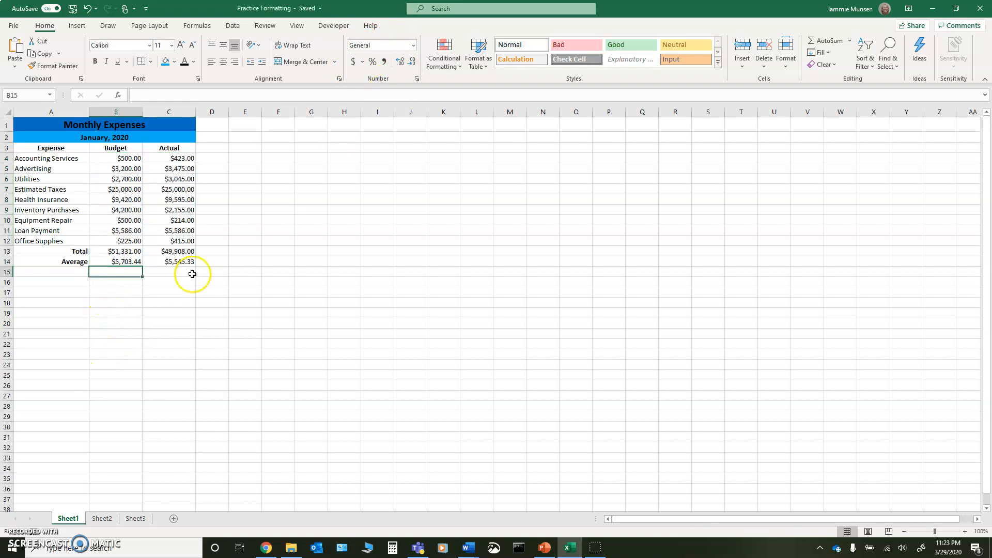